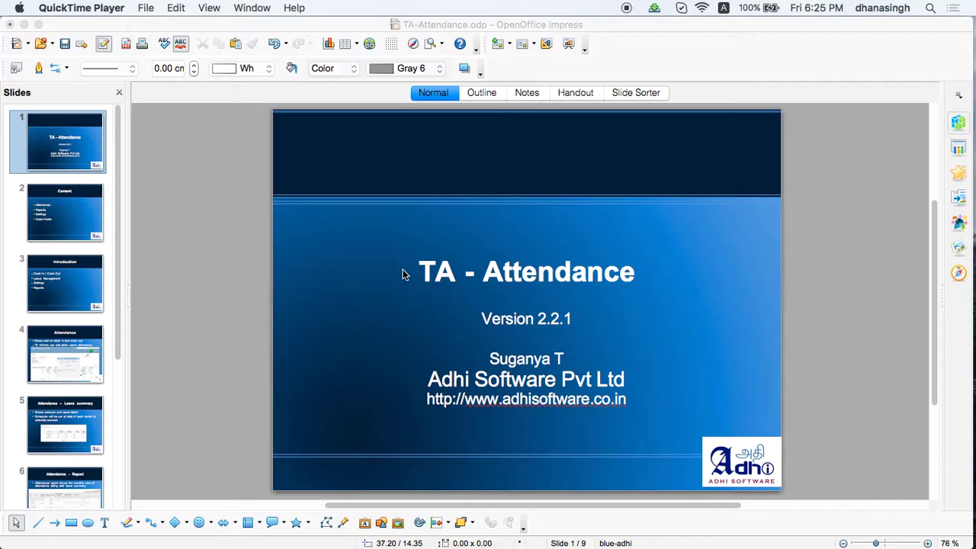
# Step: Switch to Safari and review the users' leave balances on the Attendance page of Time & Attendance
pyautogui.press('super+Tab')
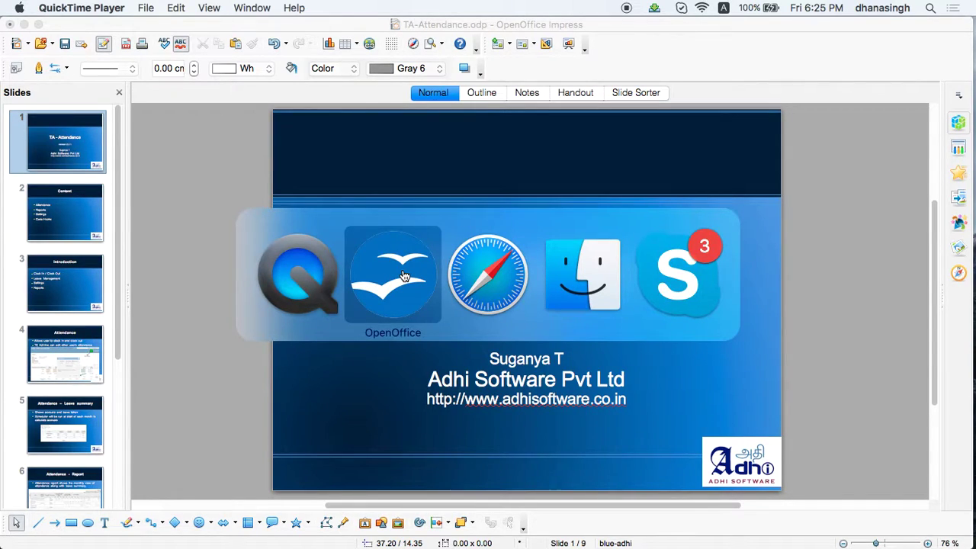
pyautogui.press('super+Tab')
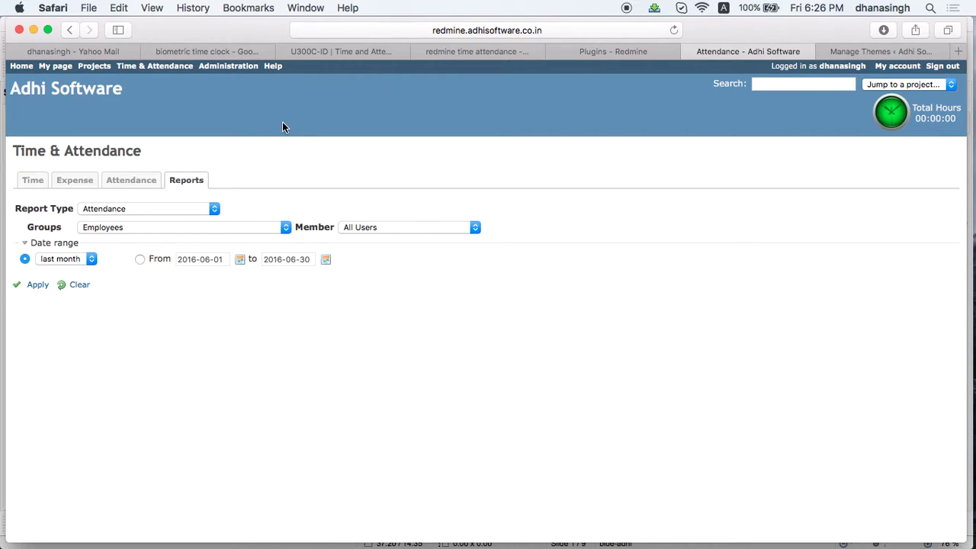
pyautogui.click(131, 182)
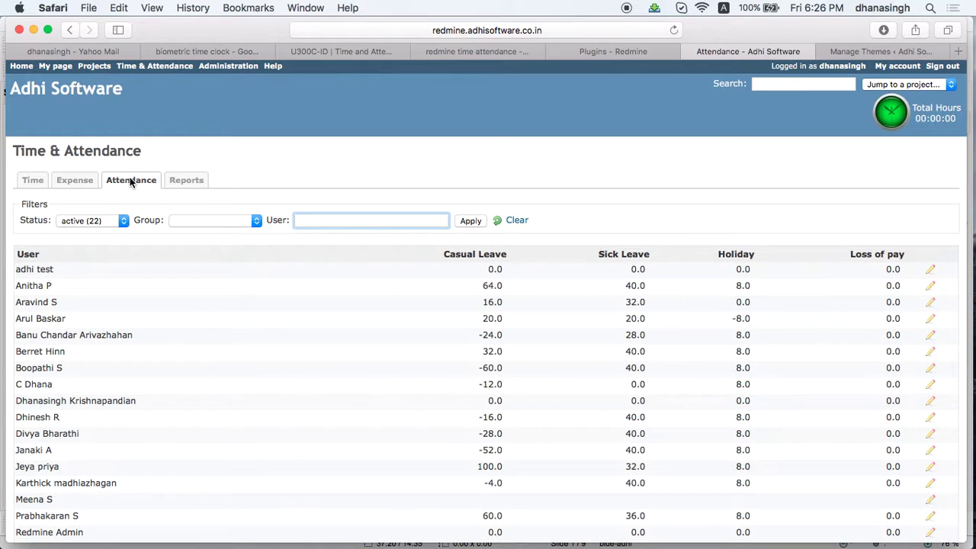
pyautogui.scroll(-4, 225, 345)
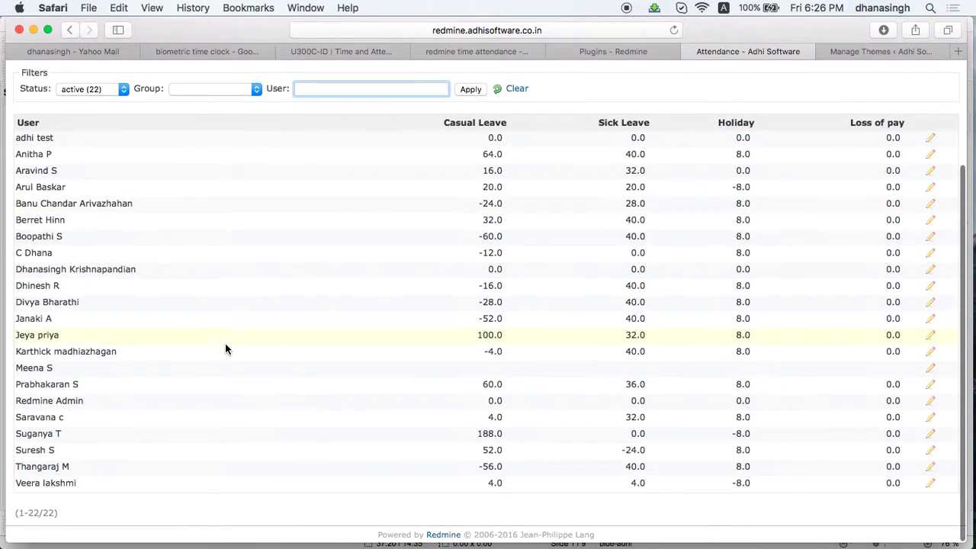
pyautogui.scroll(4, 225, 343)
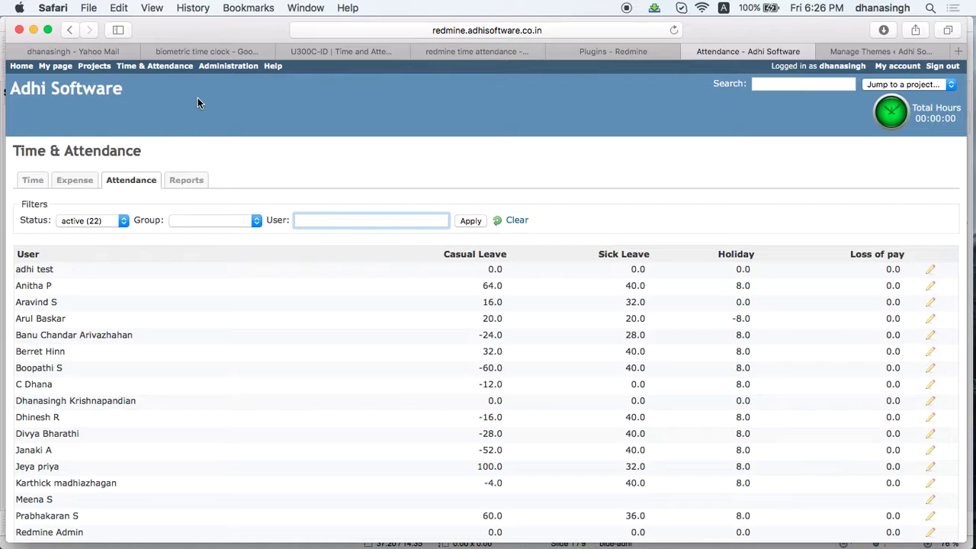
# Step: Open the Time & Attendance plugin's configuration from Administration and go through its Attendance settings
pyautogui.click(222, 69)
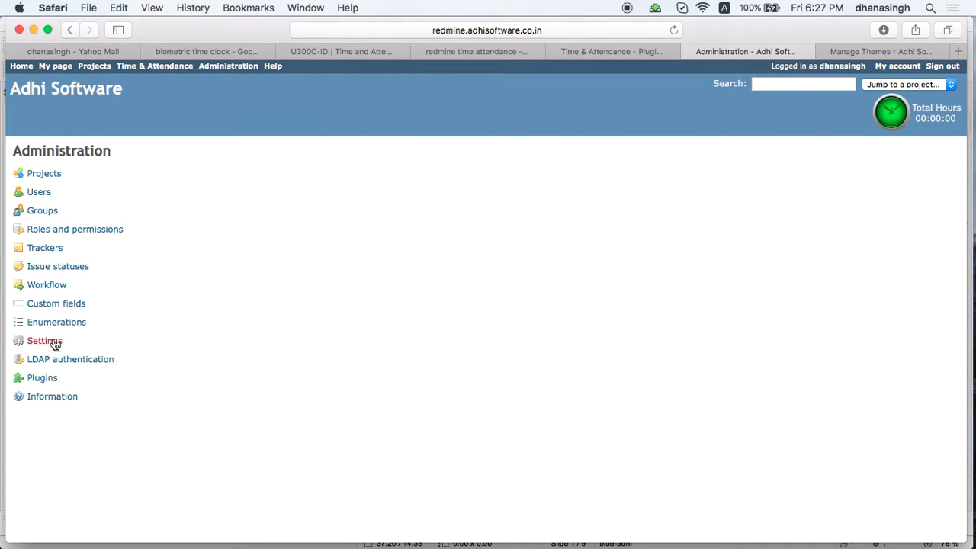
pyautogui.click(42, 381)
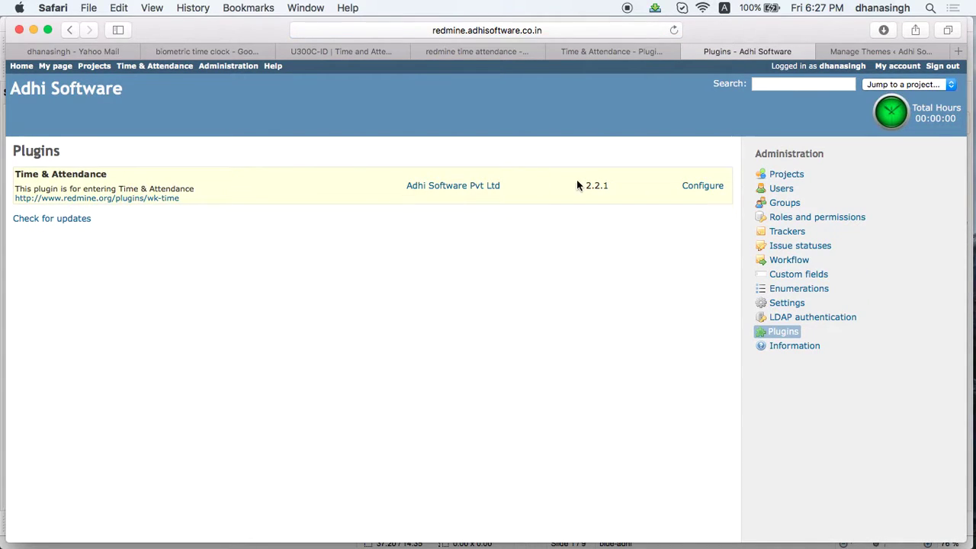
pyautogui.click(696, 187)
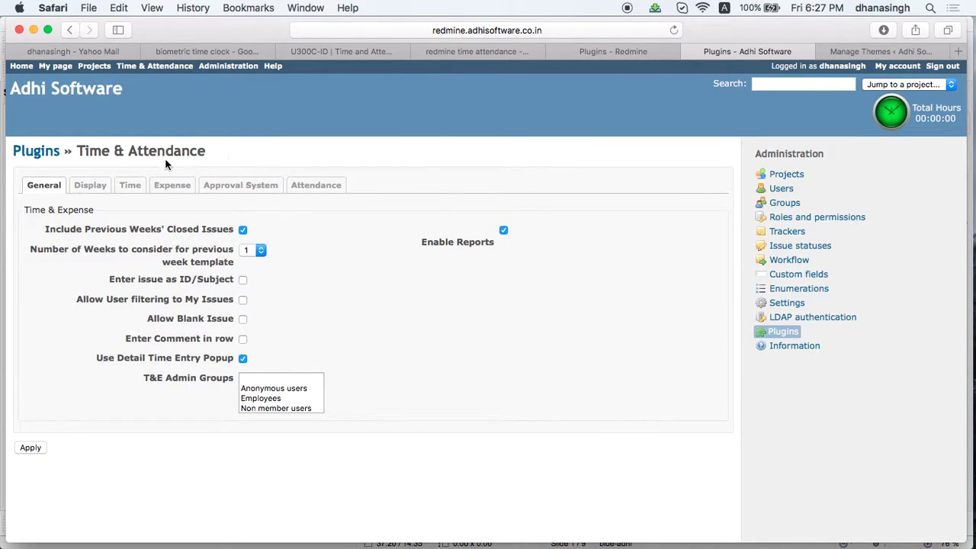
pyautogui.click(312, 187)
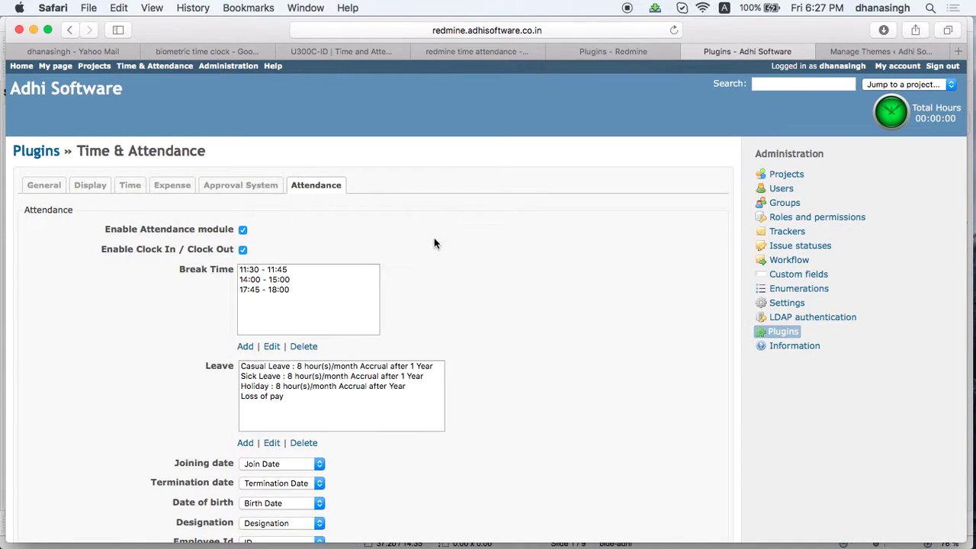
pyautogui.scroll(-3, 434, 237)
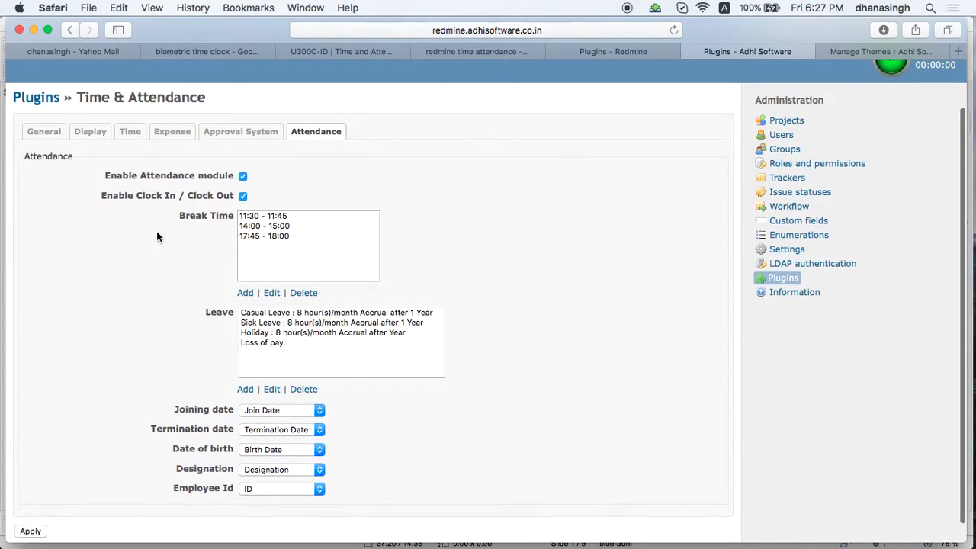
pyautogui.scroll(2, 147, 231)
pyautogui.scroll(1, 147, 231)
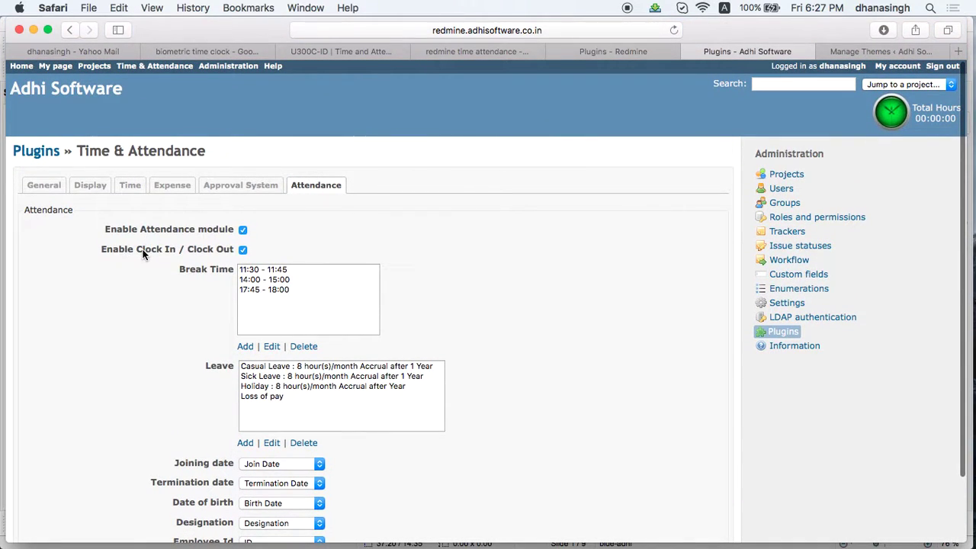
pyautogui.click(242, 250)
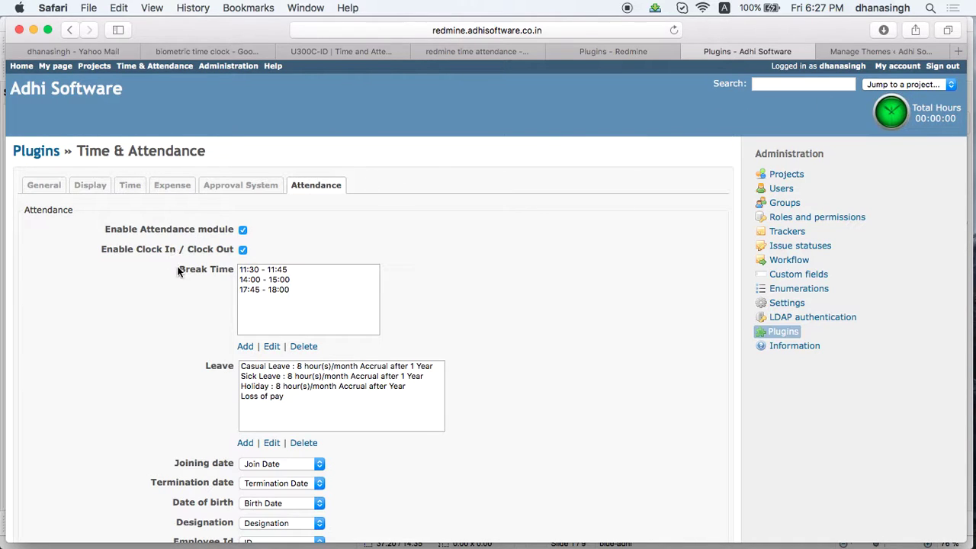
# Step: Open the 11:30 - 11:45 break time for editing to inspect its from and to times, and close it without changes
pyautogui.scroll(-1, 177, 308)
pyautogui.scroll(-3, 177, 308)
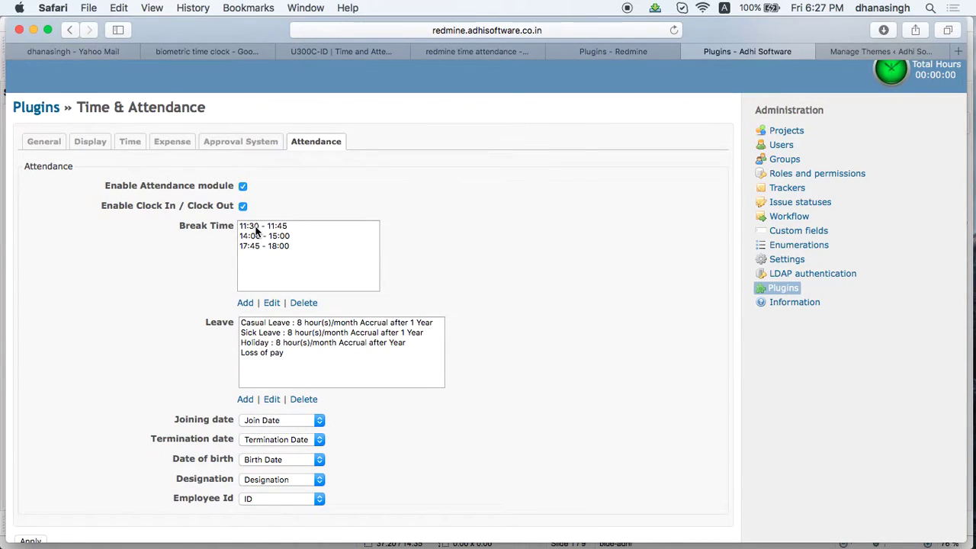
pyautogui.click(255, 230)
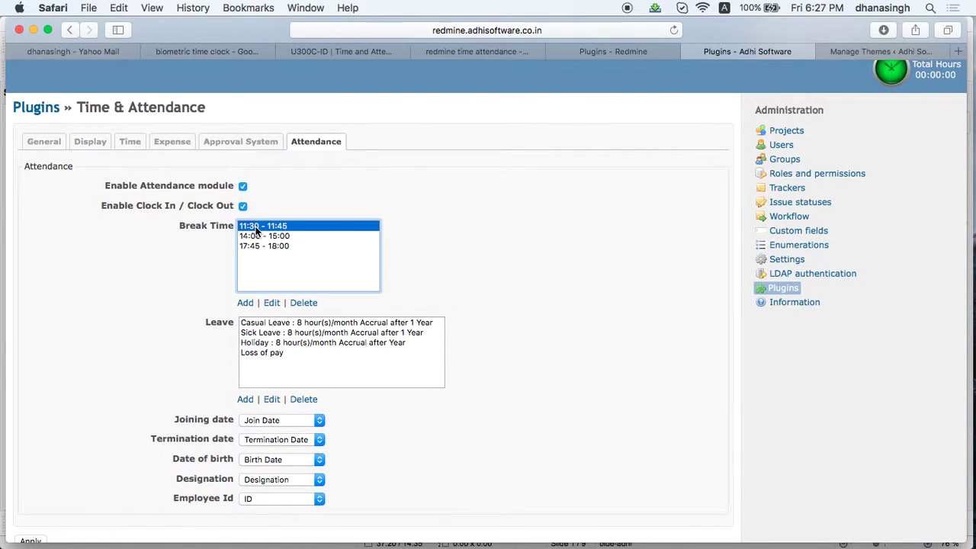
pyautogui.click(272, 304)
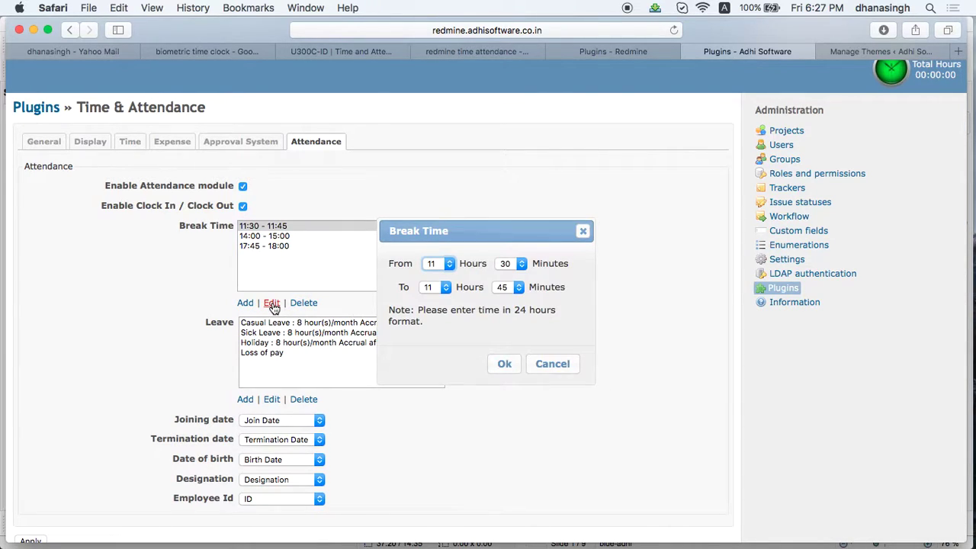
pyautogui.click(484, 233)
pyautogui.click(553, 366)
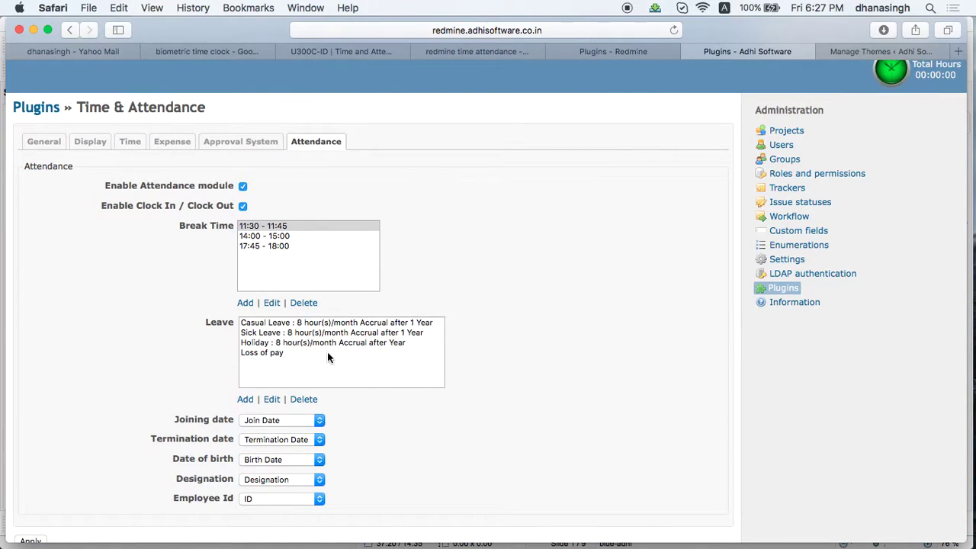
# Step: Inspect the Casual Leave definition, including its leave issue, short name, accrual and reset month options, and close it without changes
pyautogui.scroll(-2, 186, 356)
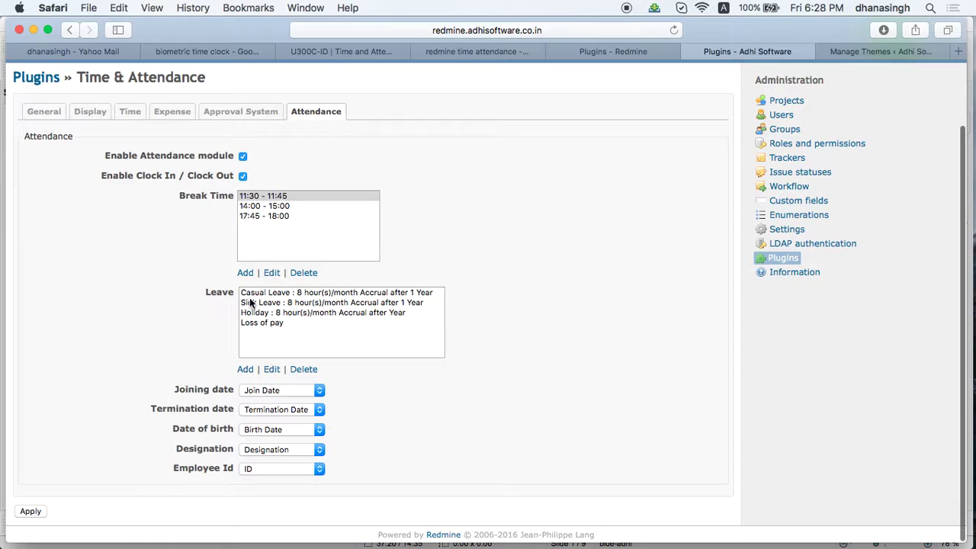
pyautogui.click(258, 294)
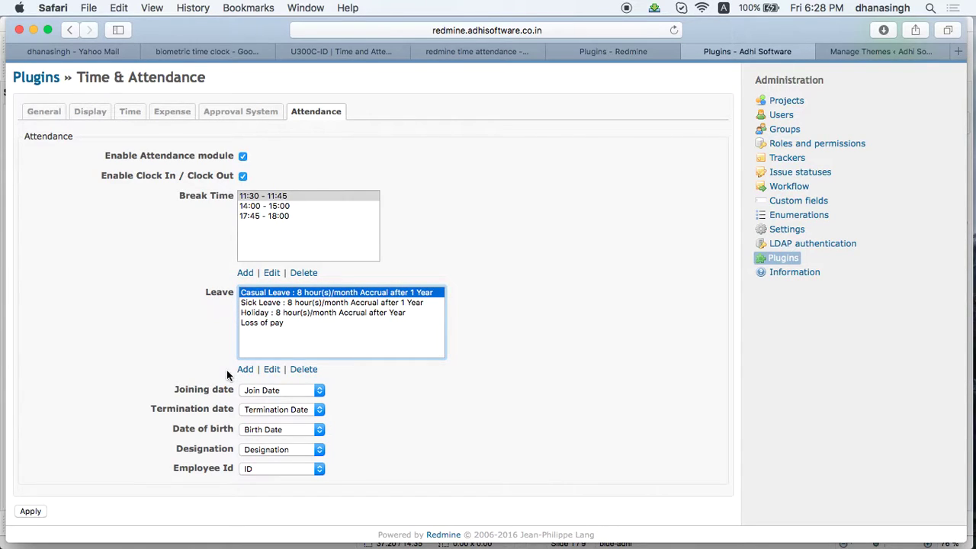
pyautogui.click(271, 370)
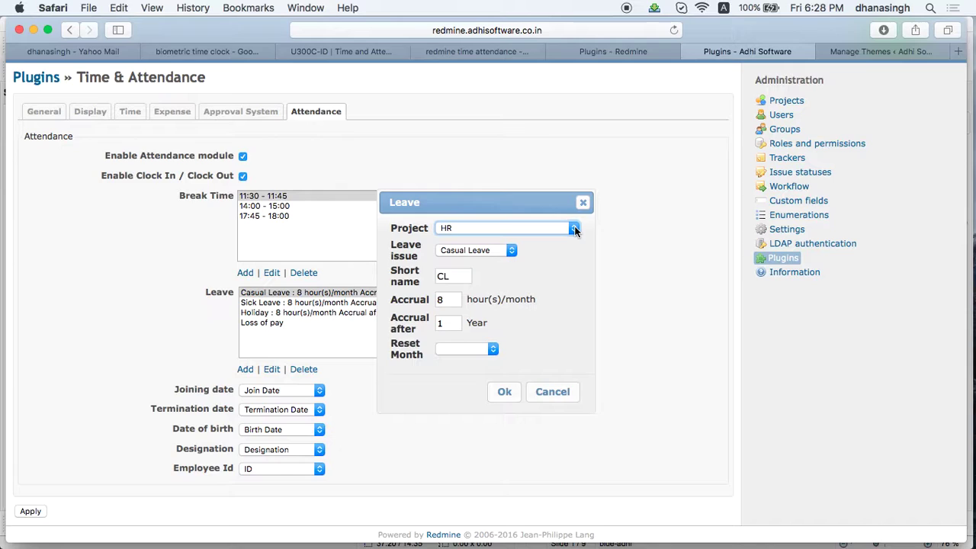
pyautogui.click(512, 251)
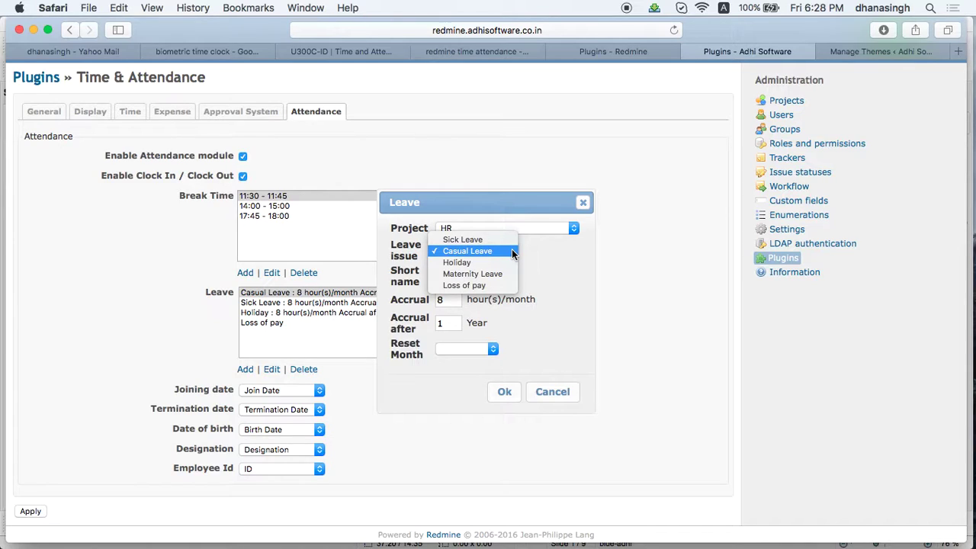
pyautogui.click(566, 259)
pyautogui.click(454, 276)
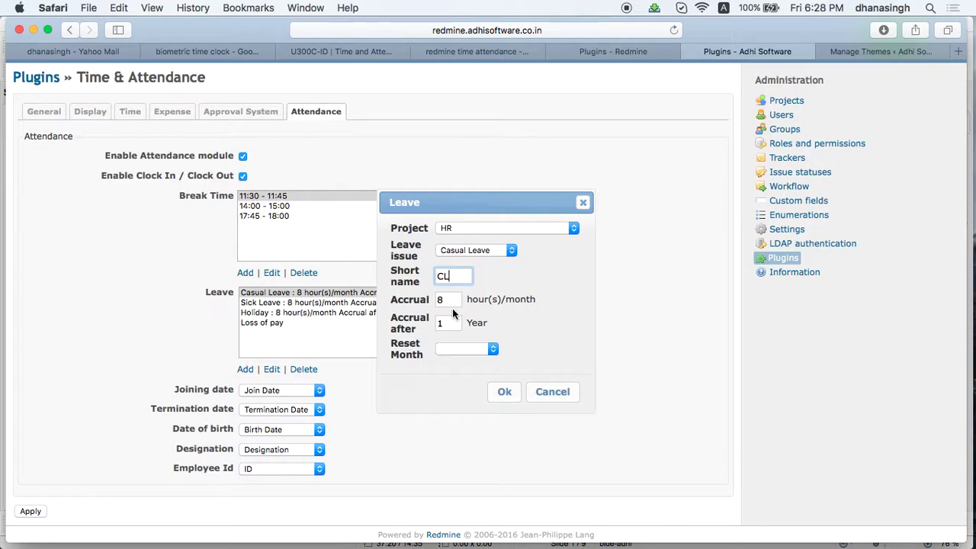
pyautogui.click(452, 302)
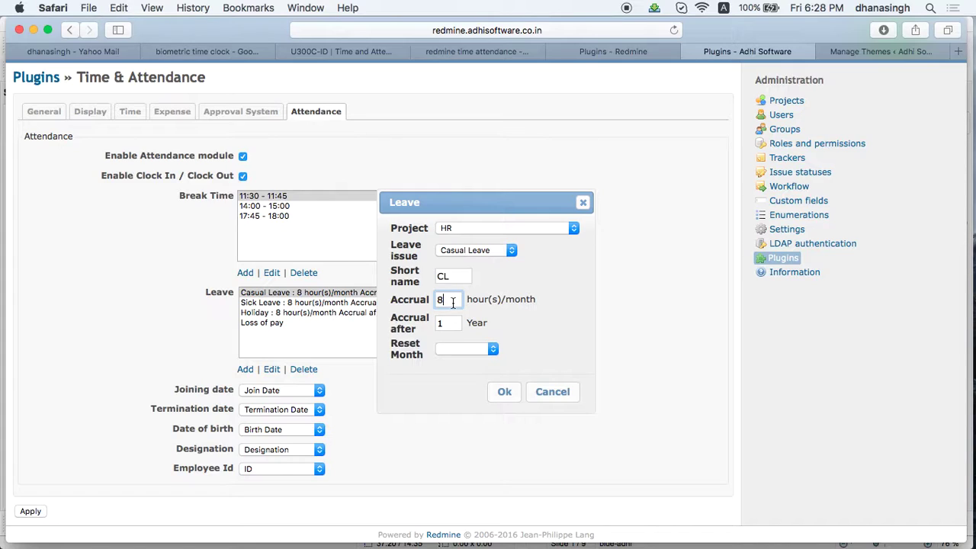
pyautogui.click(450, 323)
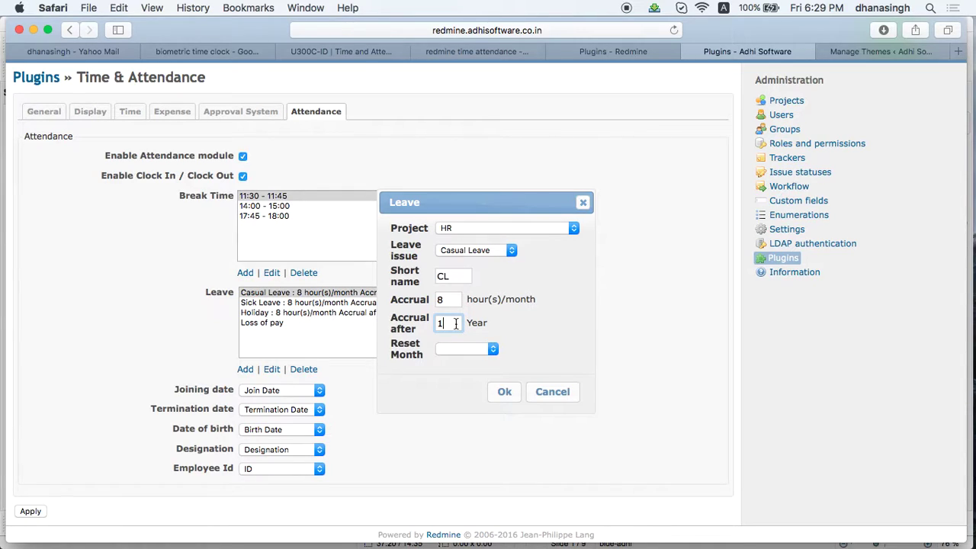
pyautogui.click(494, 350)
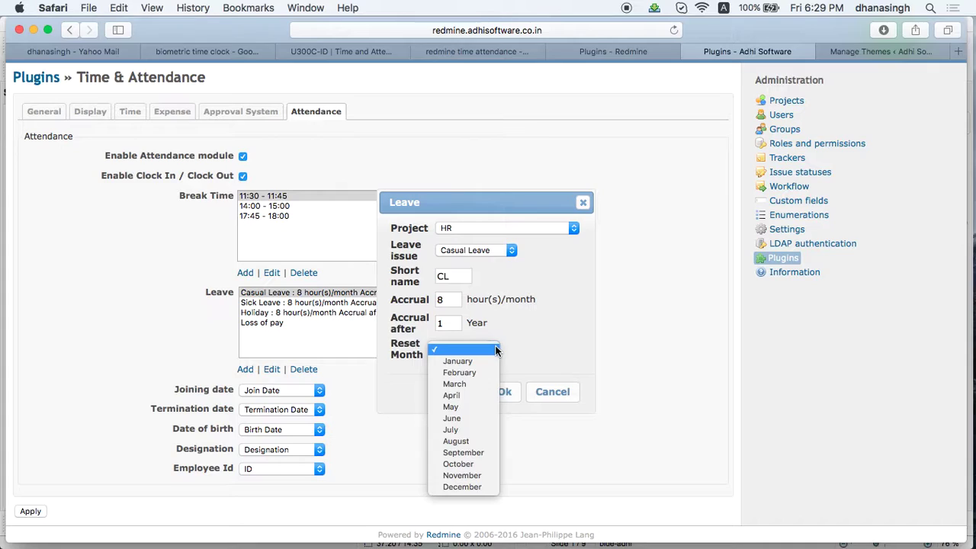
pyautogui.click(555, 332)
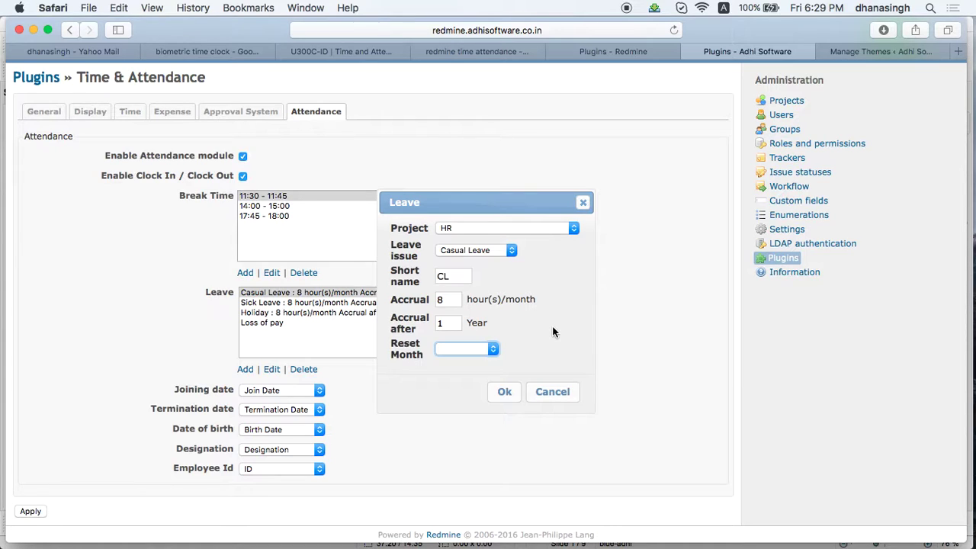
pyautogui.click(552, 392)
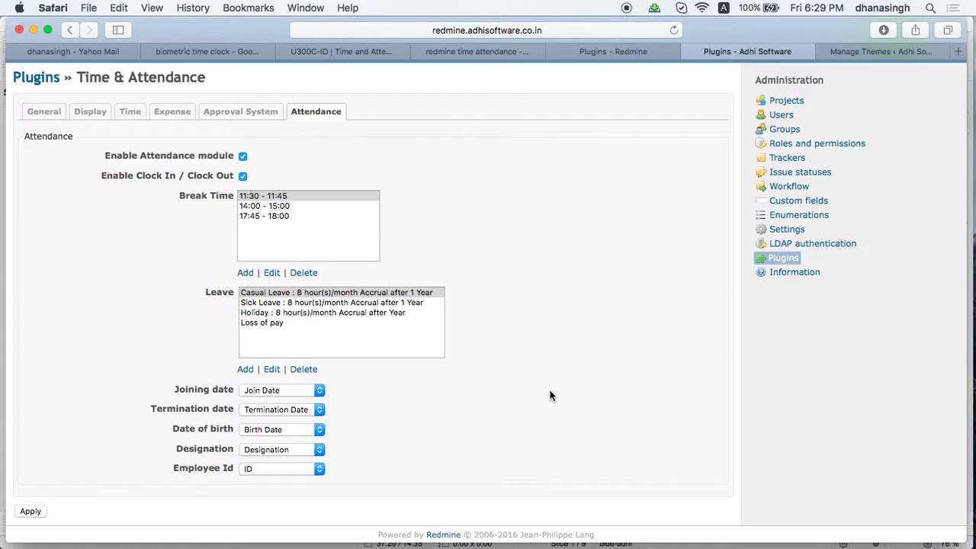
# Step: Open the Sick Leave definition to check its accrual and reset month settings, and close it without changes
pyautogui.click(268, 303)
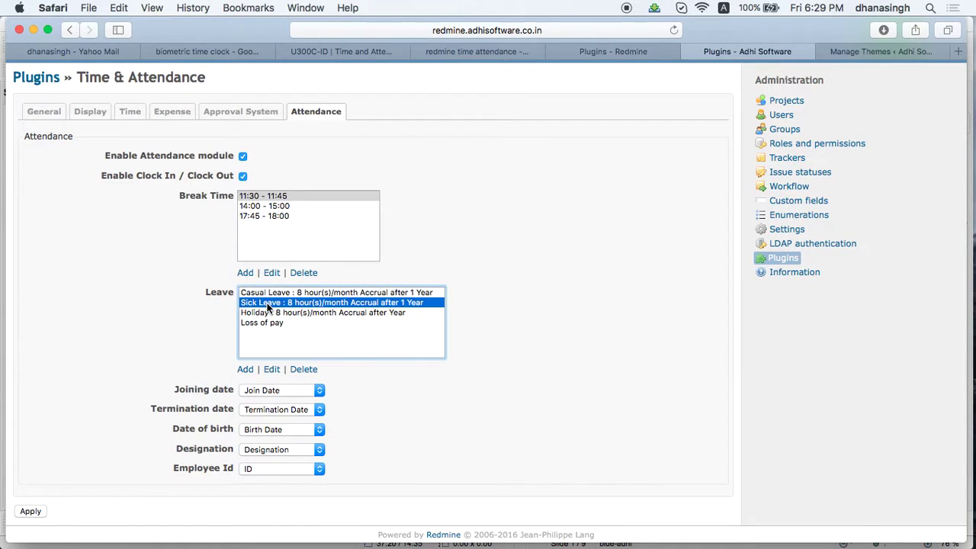
pyautogui.click(272, 370)
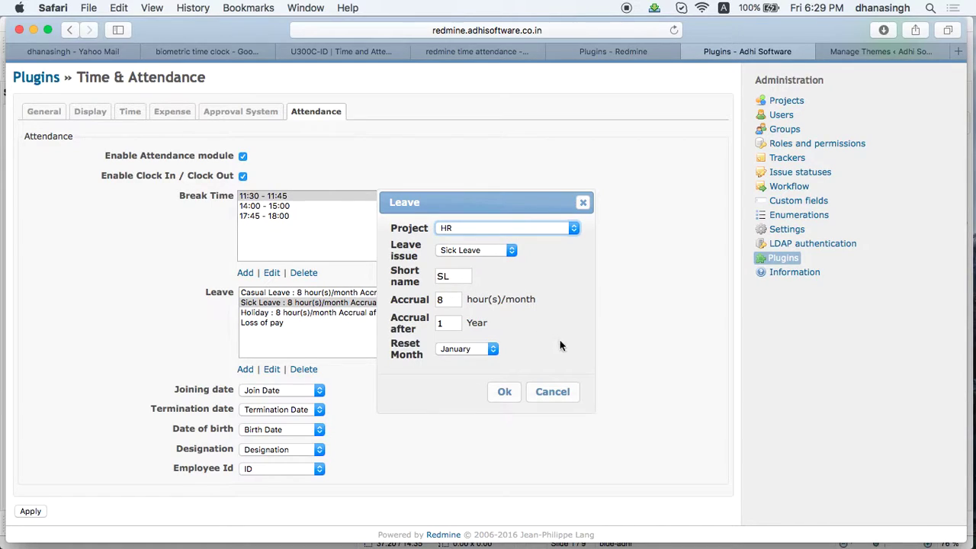
pyautogui.click(552, 394)
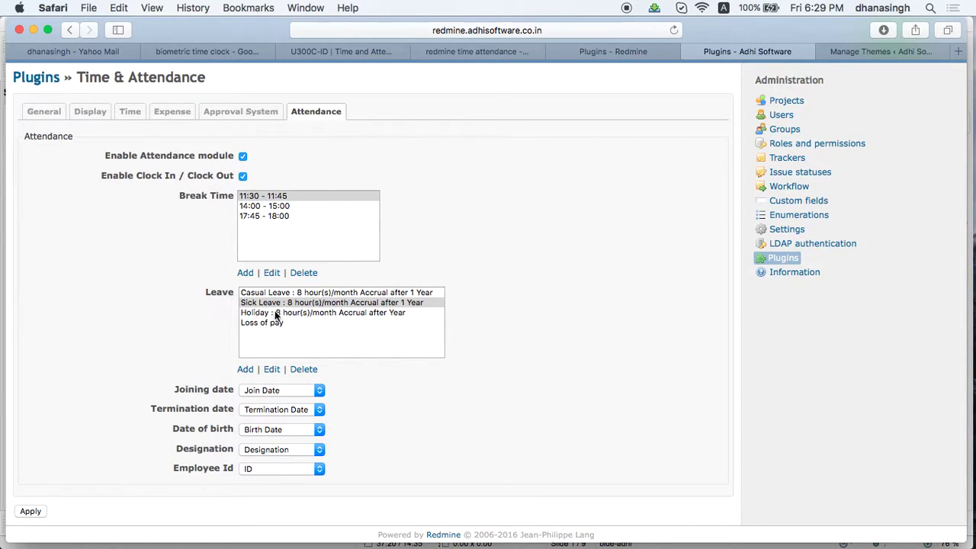
# Step: Open the Holiday leave definition to check its accrual and accrual-after settings, and close it without changes
pyautogui.click(253, 314)
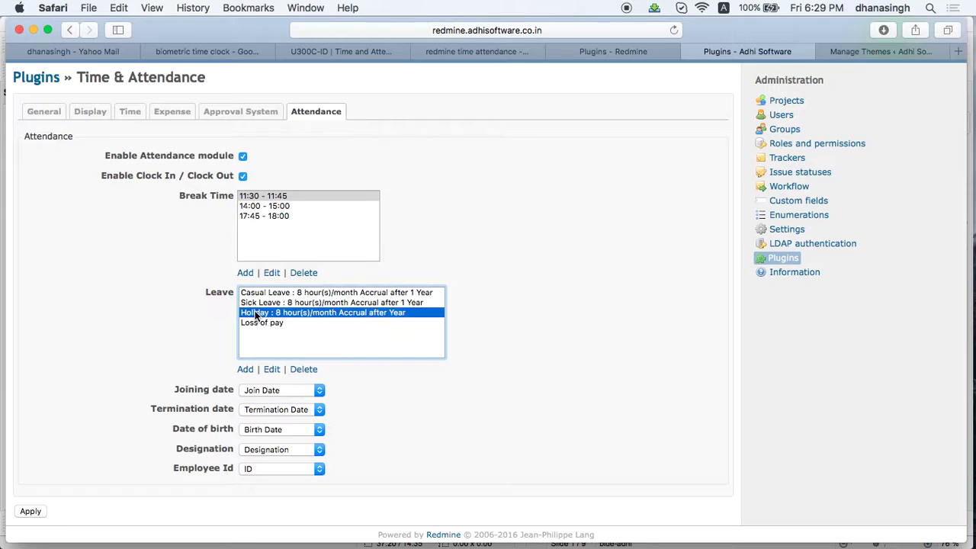
pyautogui.click(270, 370)
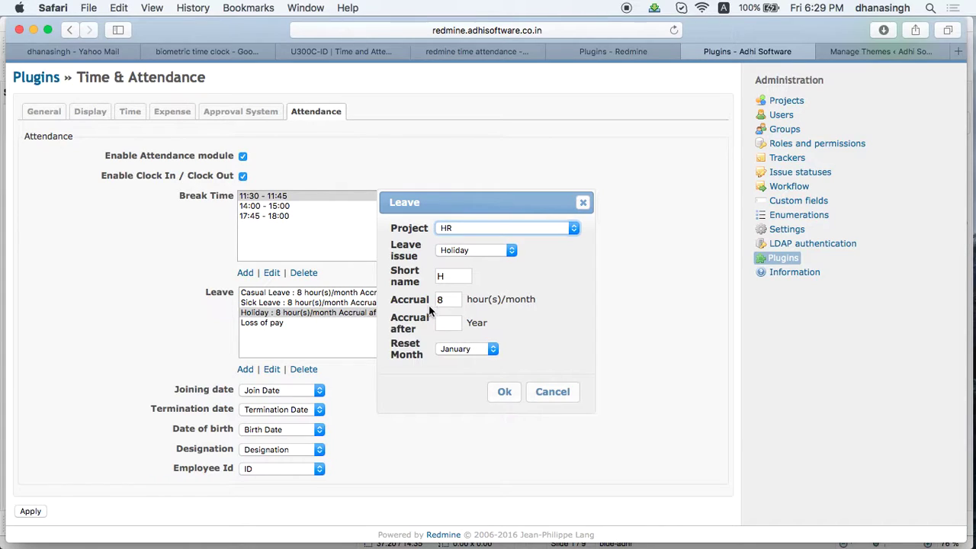
pyautogui.click(451, 321)
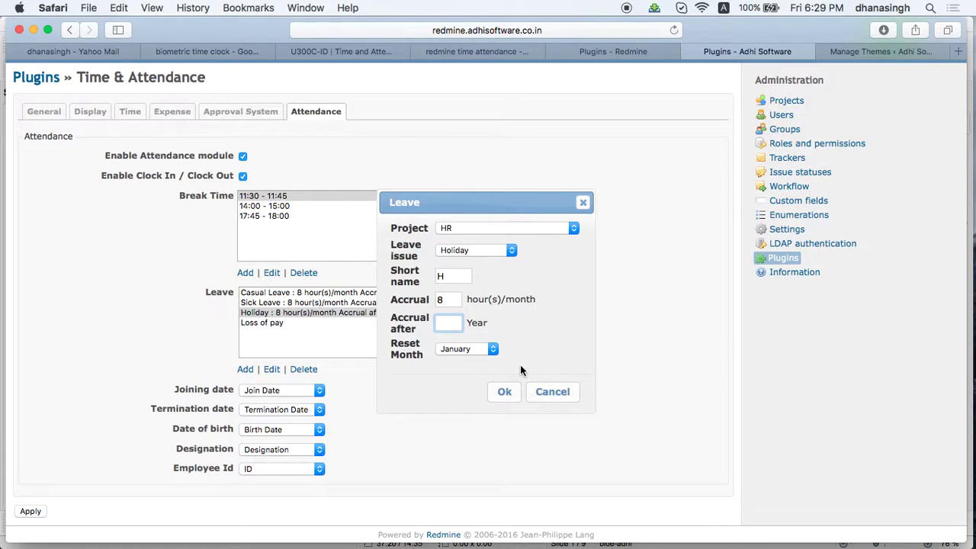
pyautogui.click(546, 393)
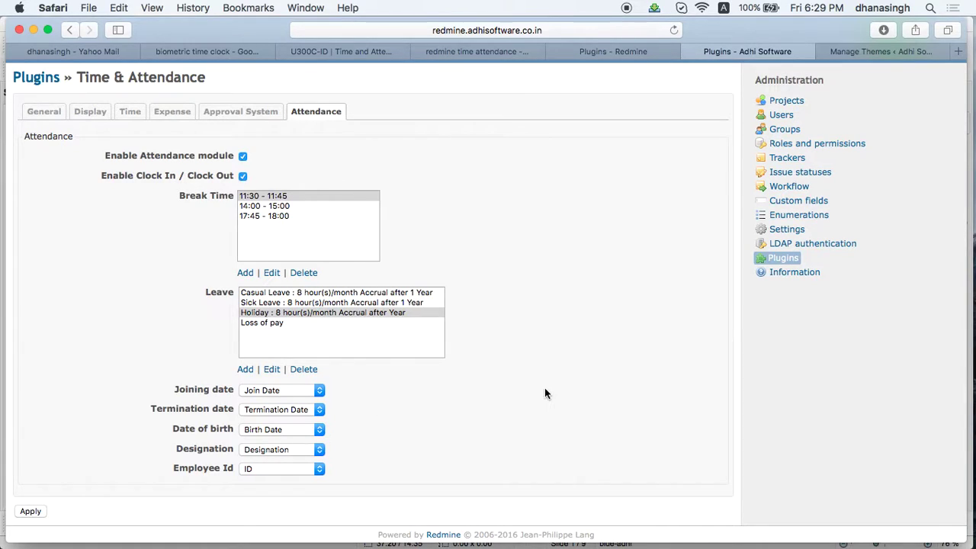
# Step: Open the Loss of pay leave definition to check its short name, accrual and reset month settings, and close it without changes
pyautogui.click(265, 323)
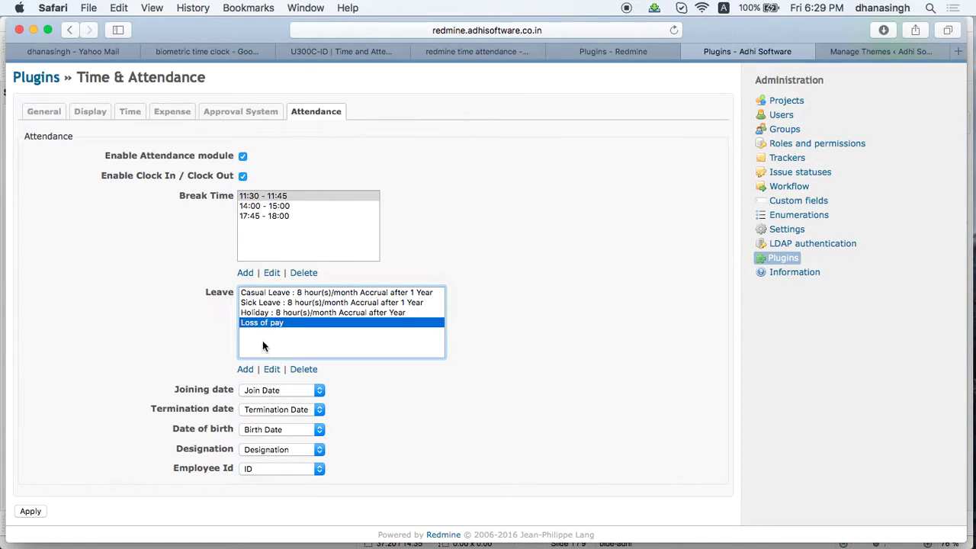
pyautogui.click(271, 370)
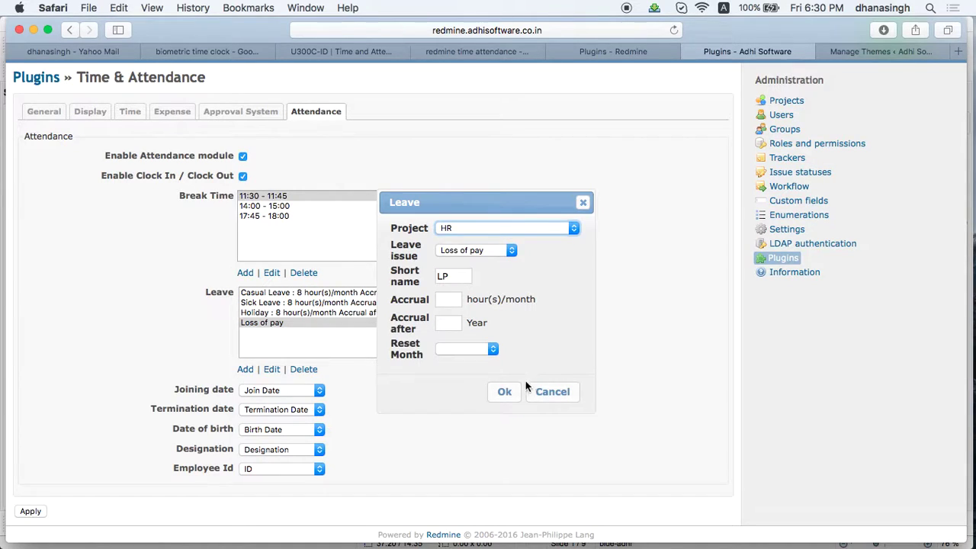
pyautogui.click(552, 392)
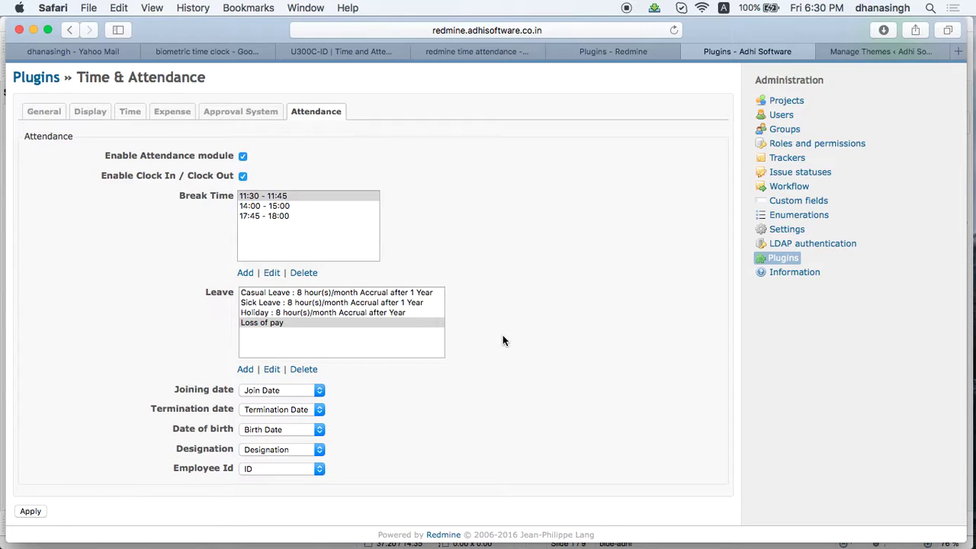
# Step: Review the custom fields defined for users, and open the account in the third row of the user list
pyautogui.scroll(3, 503, 336)
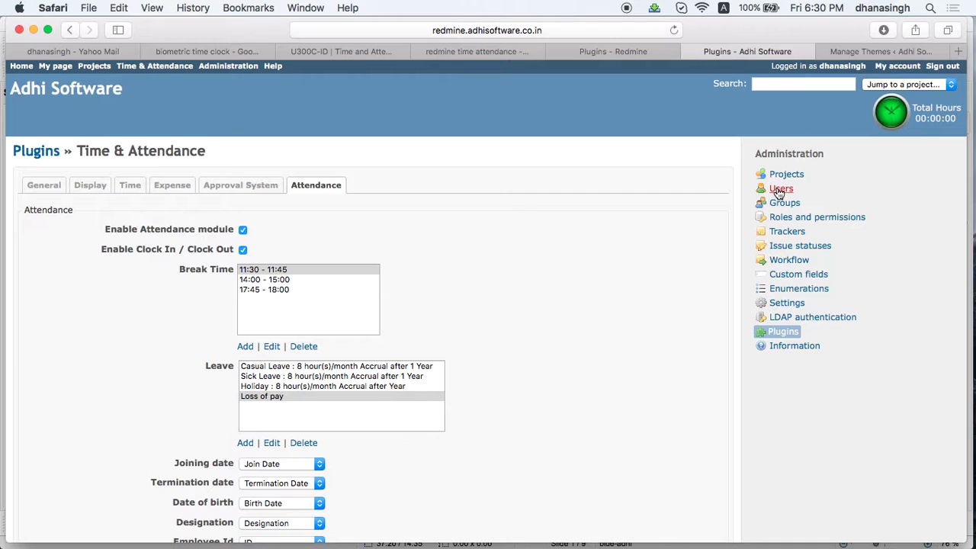
pyautogui.click(793, 275)
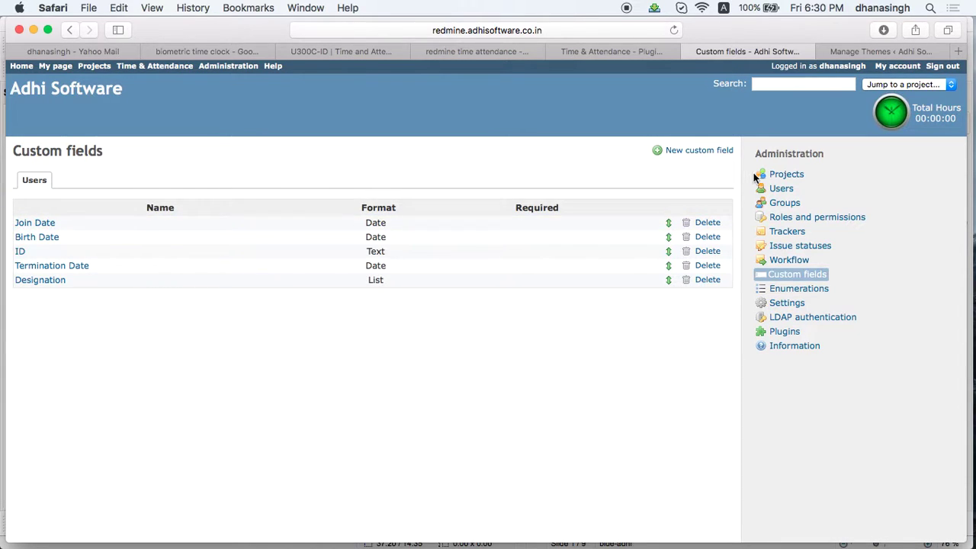
pyautogui.click(783, 190)
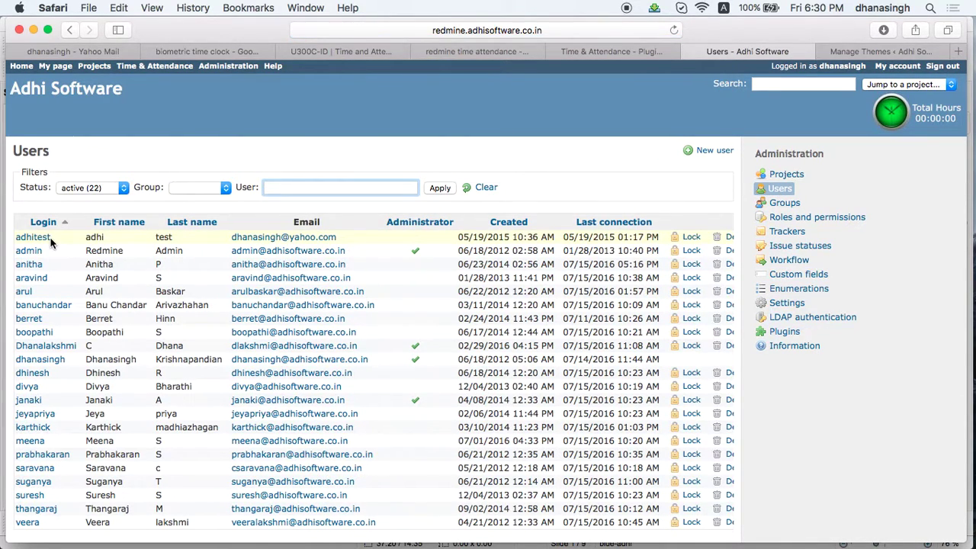
pyautogui.click(28, 266)
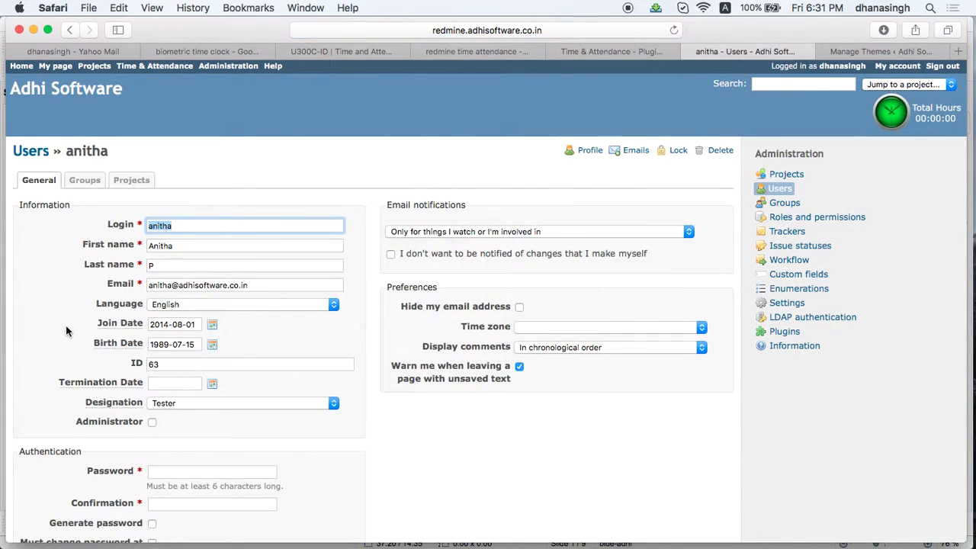
# Step: Examine the account's join date, birth date, termination date and designation options without changing any value
pyautogui.click(114, 323)
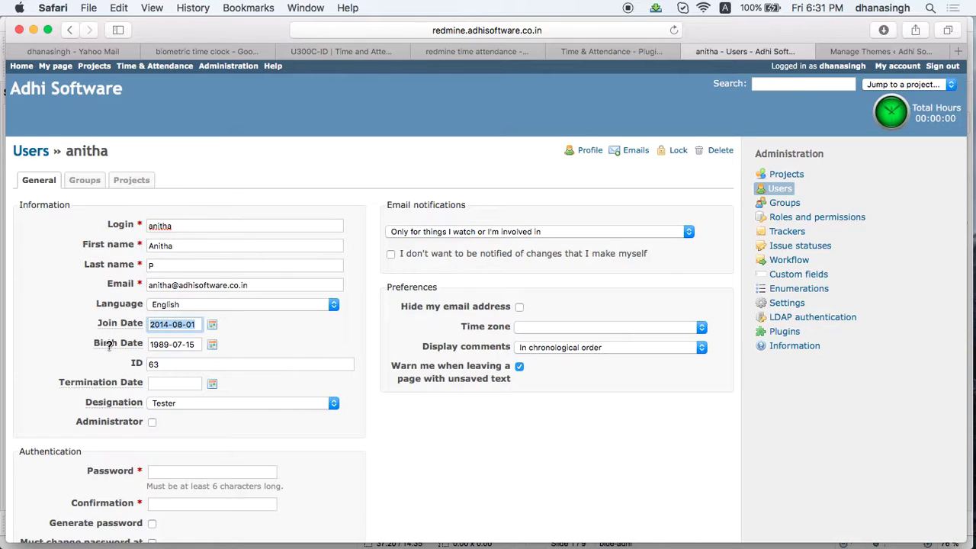
pyautogui.click(109, 345)
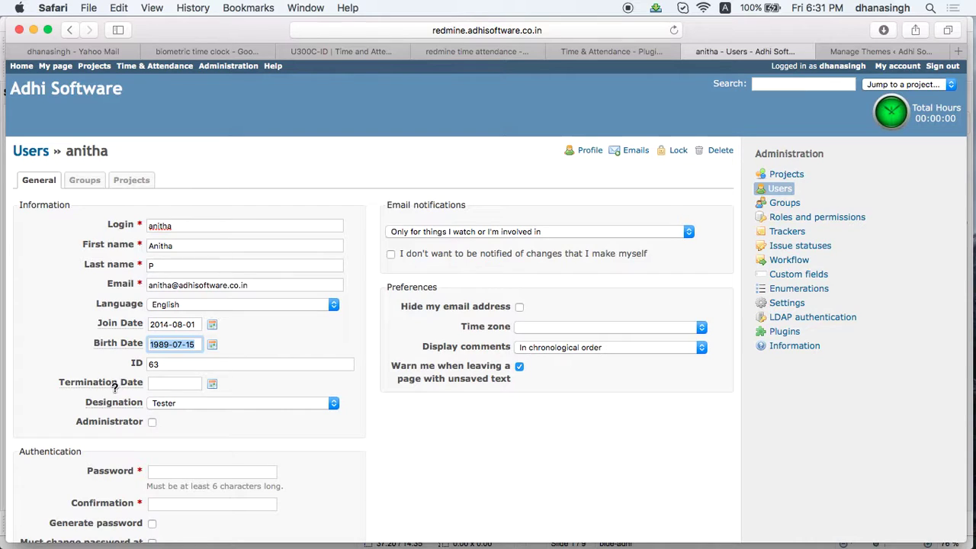
pyautogui.click(333, 405)
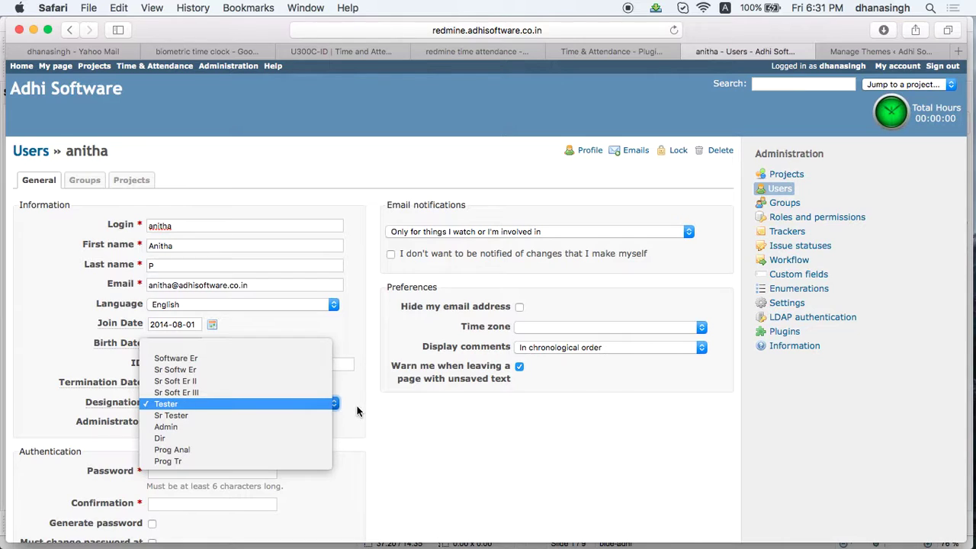
pyautogui.click(358, 409)
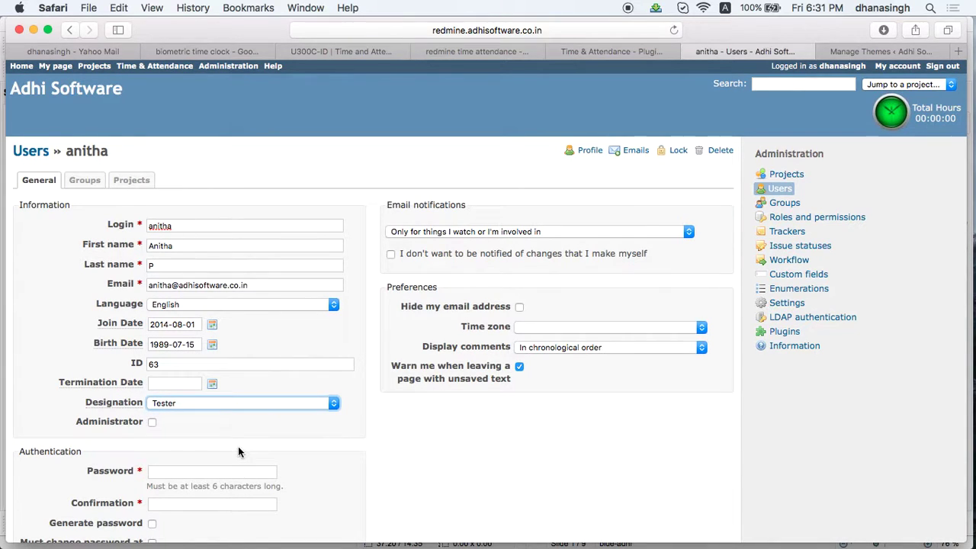
pyautogui.scroll(-3, 363, 441)
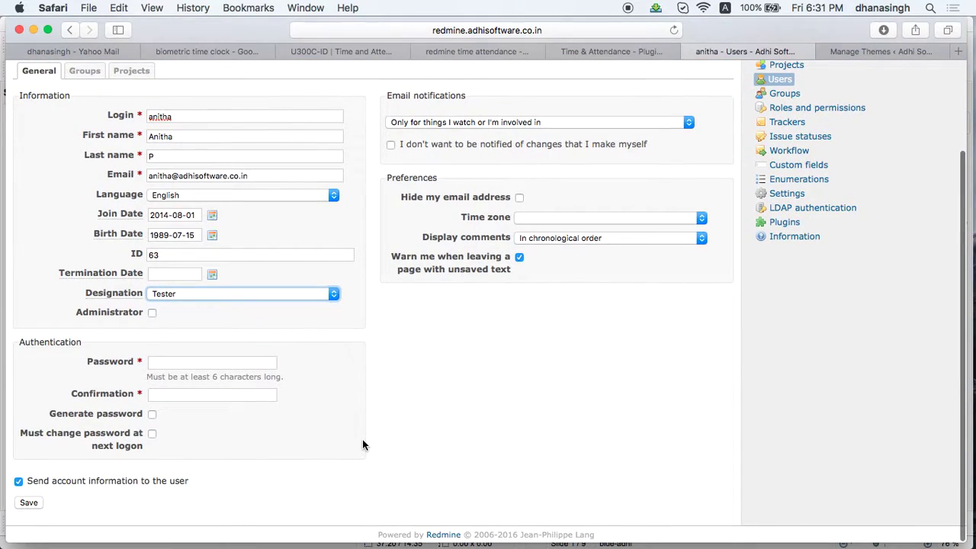
pyautogui.scroll(3, 363, 444)
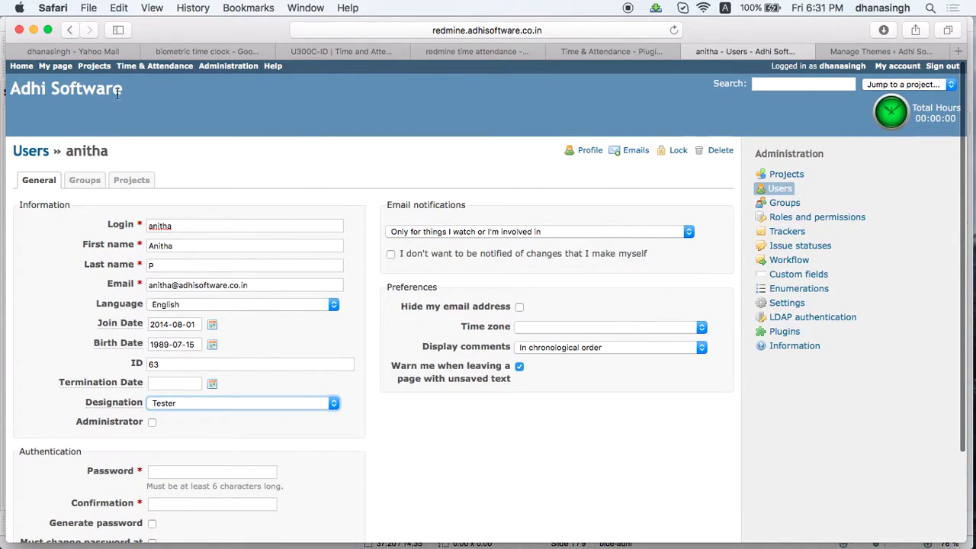
# Step: Open the leave summary of the second employee in the Time & Attendance attendance list
pyautogui.click(155, 66)
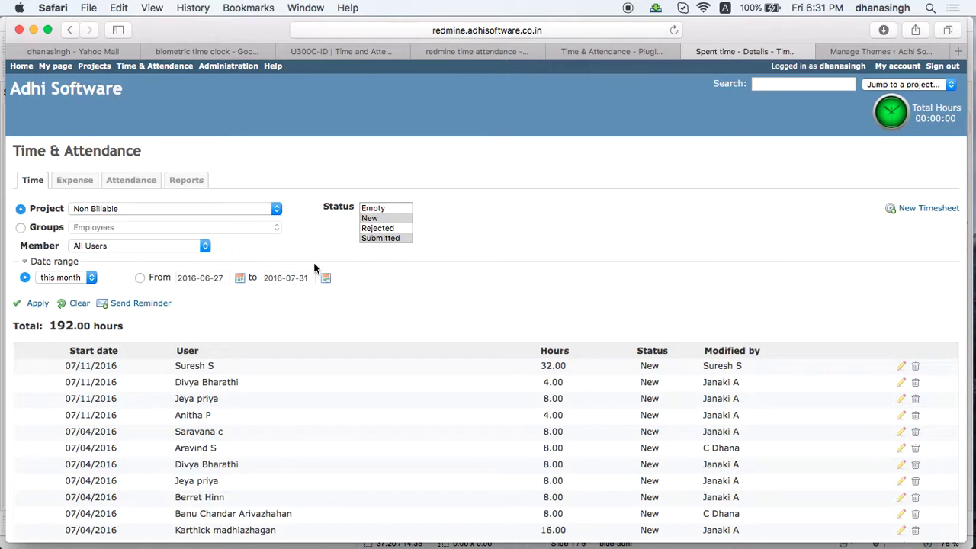
pyautogui.click(130, 183)
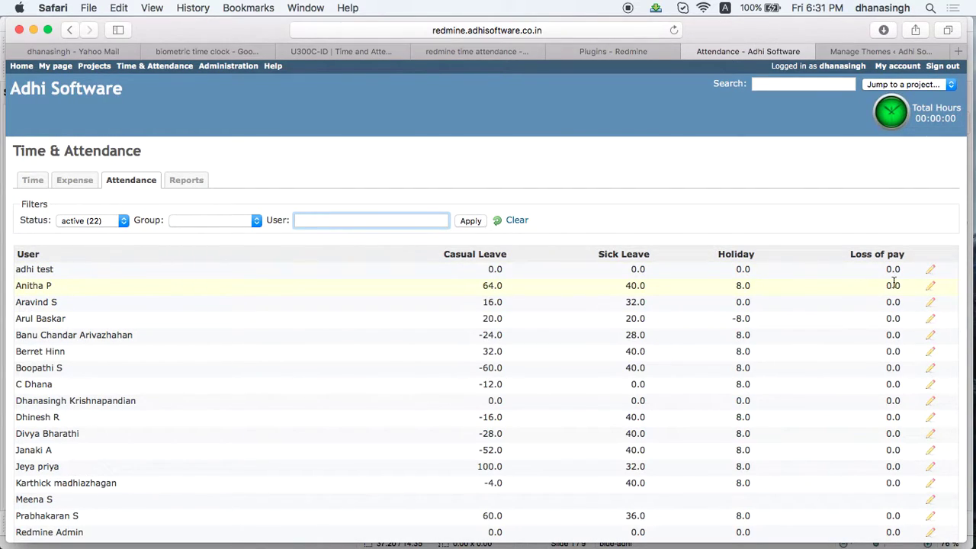
pyautogui.click(930, 289)
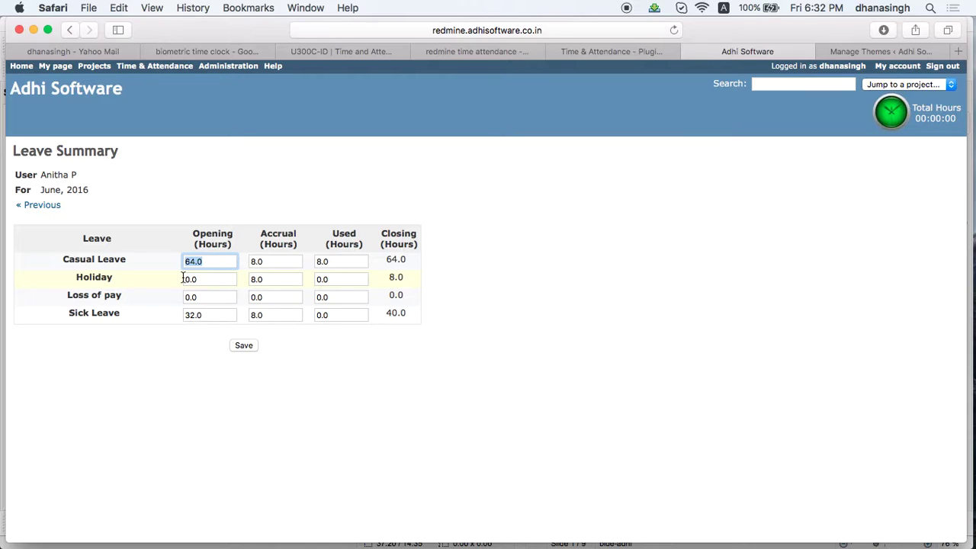
# Step: Examine the opening, accrual, used and closing hours for Casual Leave in June 2016, and view the previous month's summary
pyautogui.doubleClick(106, 260)
pyautogui.click(210, 262)
pyautogui.click(281, 261)
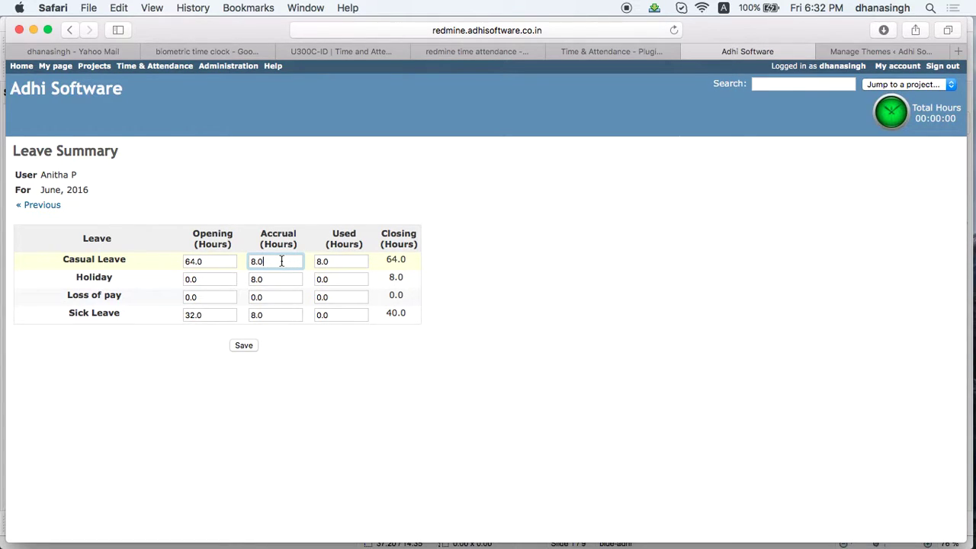
pyautogui.click(346, 260)
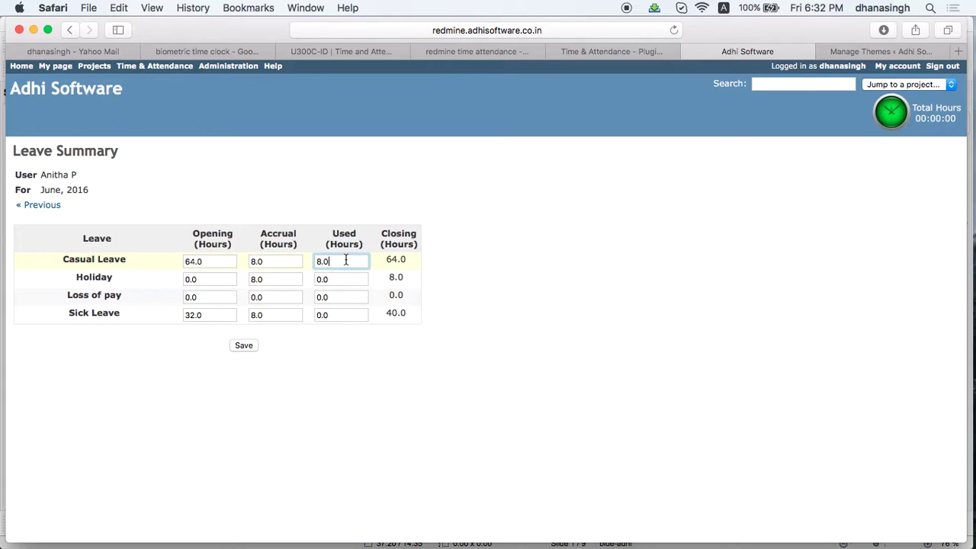
pyautogui.doubleClick(407, 260)
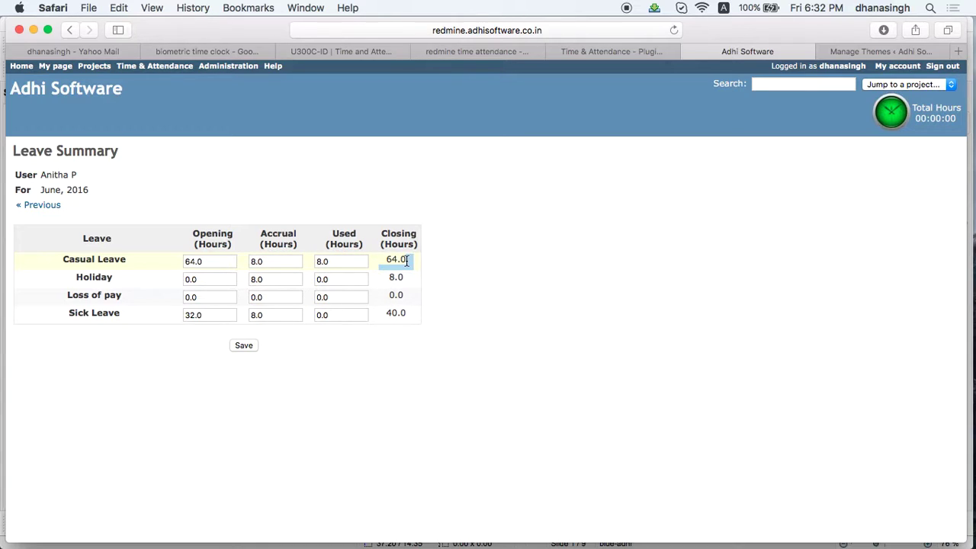
pyautogui.click(436, 262)
pyautogui.click(39, 212)
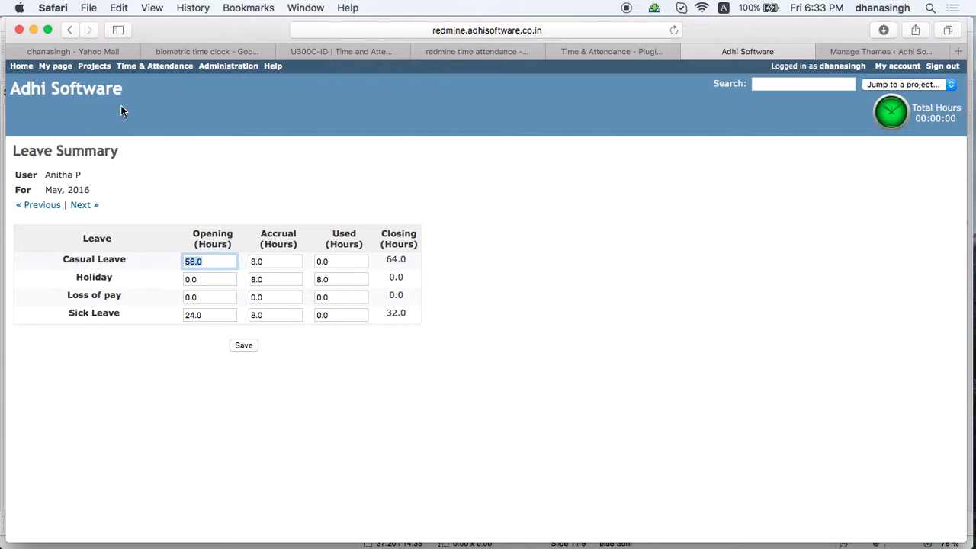
# Step: Open the second timesheet in the list, starting 07/11/2016, and inspect its Monday clock-in and clock-out details without changes
pyautogui.click(158, 67)
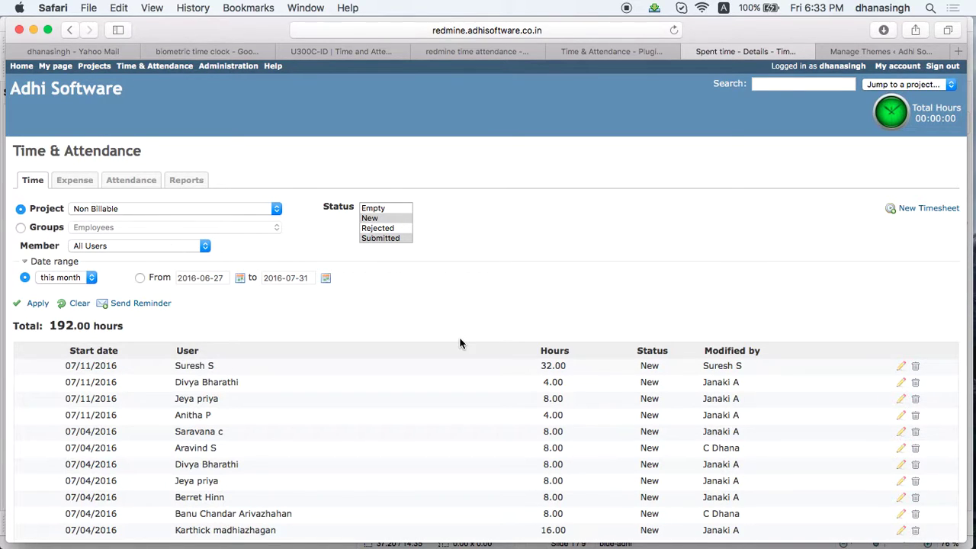
pyautogui.scroll(-4, 459, 343)
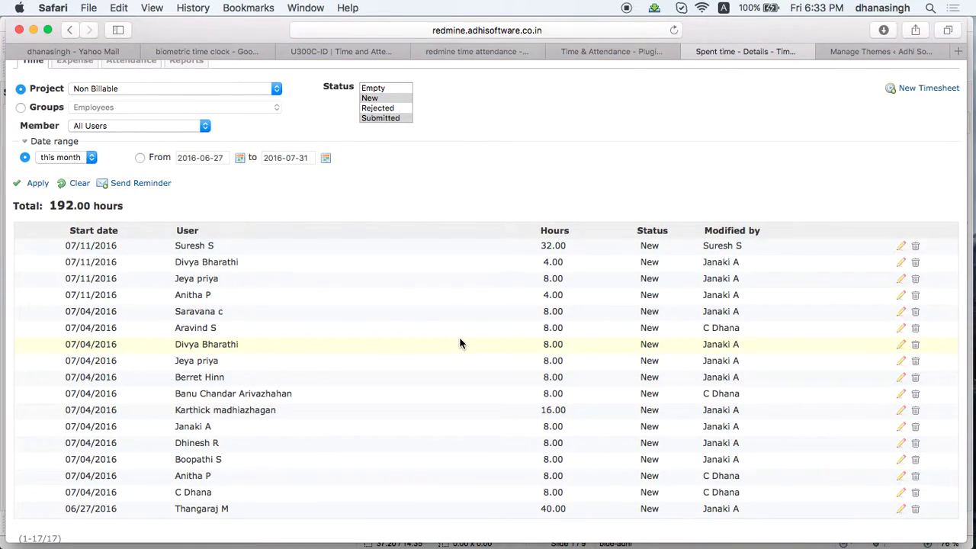
pyautogui.scroll(3, 460, 343)
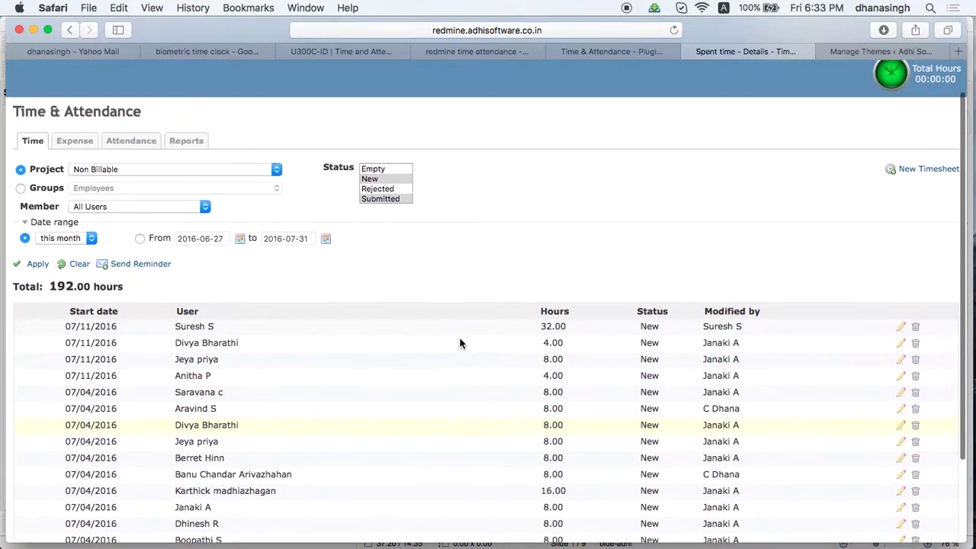
pyautogui.click(902, 346)
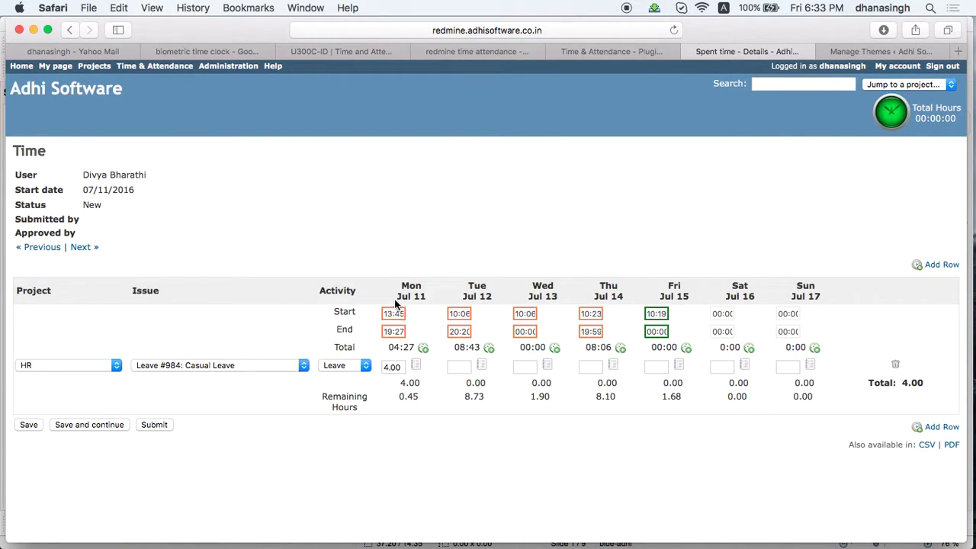
pyautogui.click(424, 350)
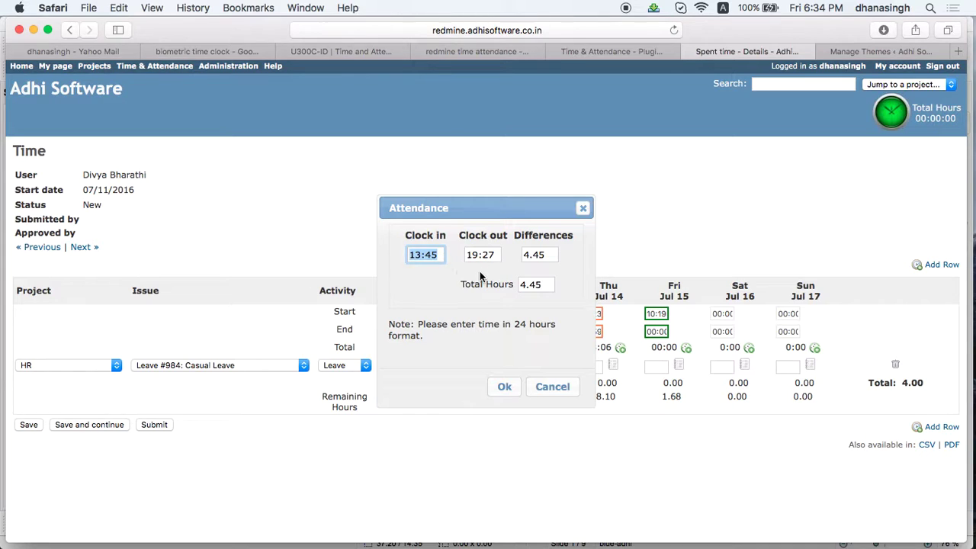
pyautogui.click(552, 387)
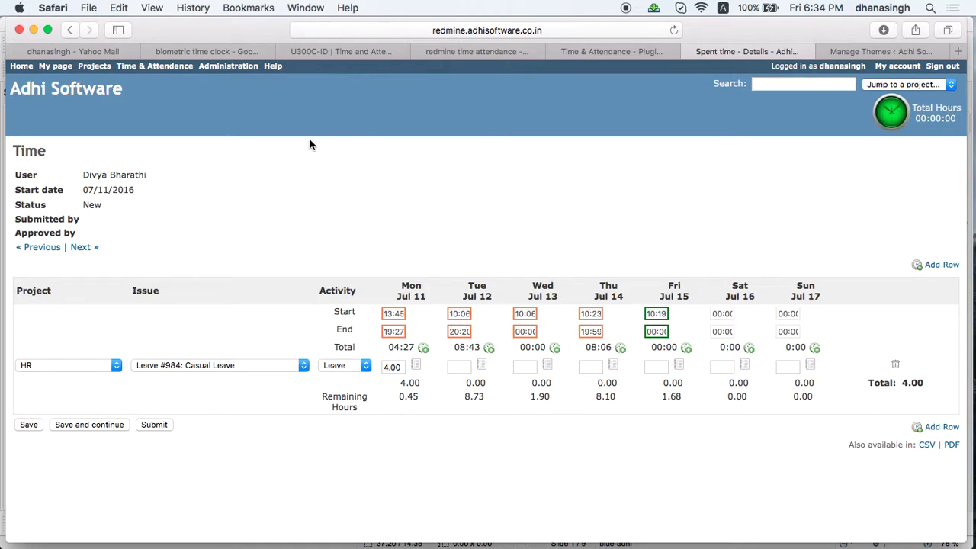
# Step: Generate the Attendance report for all users in the Employees group for last month
pyautogui.click(148, 67)
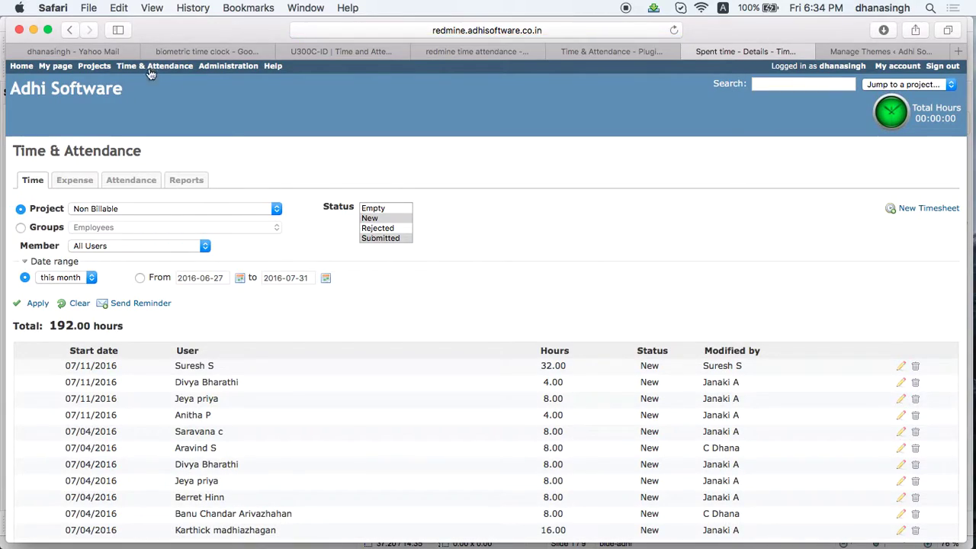
pyautogui.click(183, 180)
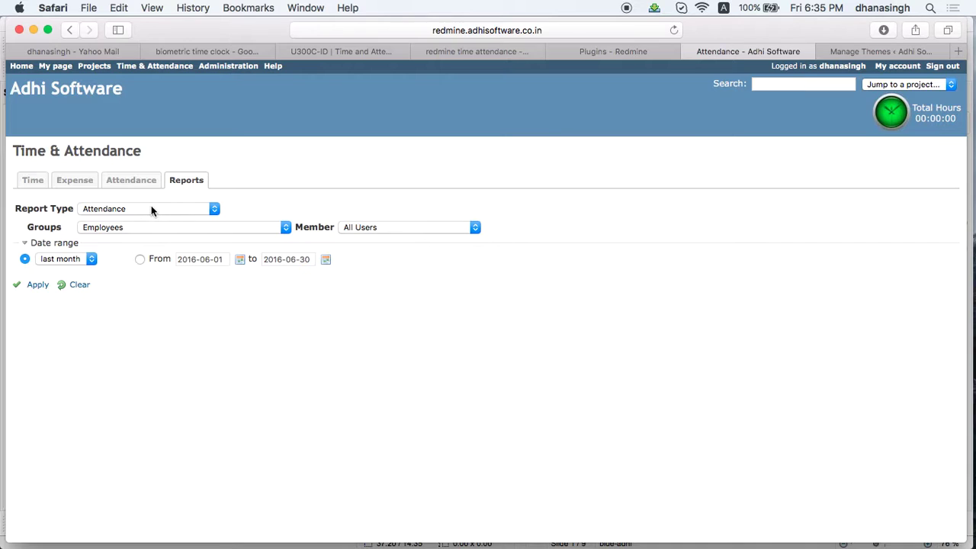
pyautogui.click(151, 209)
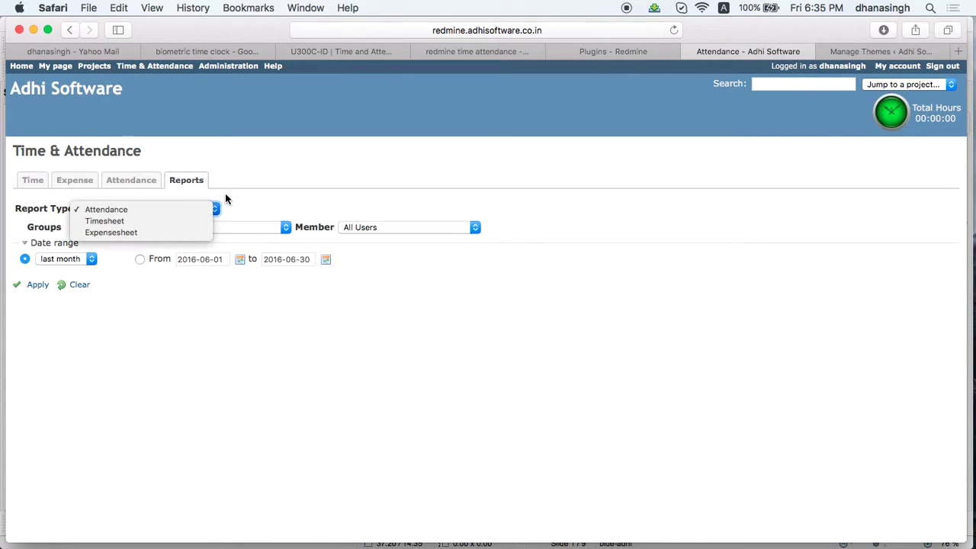
pyautogui.click(252, 195)
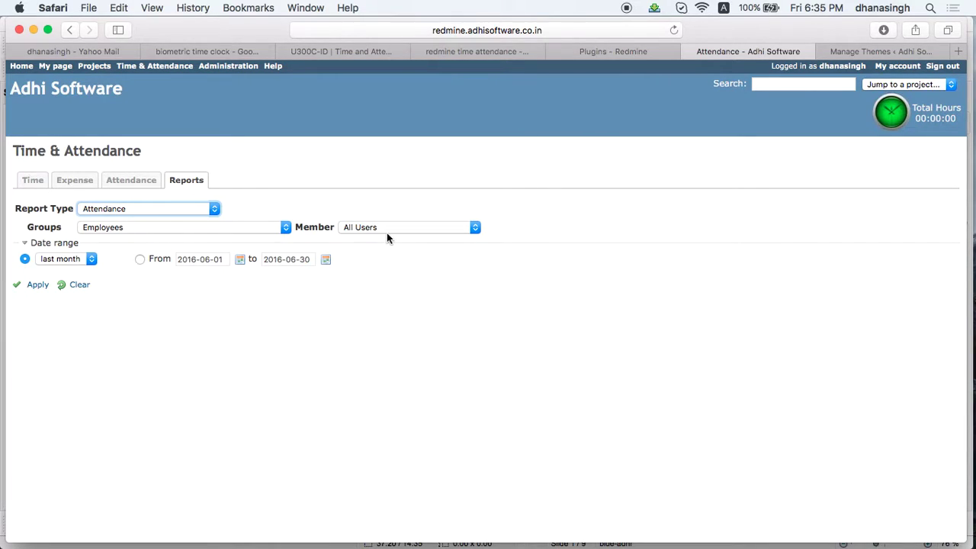
pyautogui.click(38, 286)
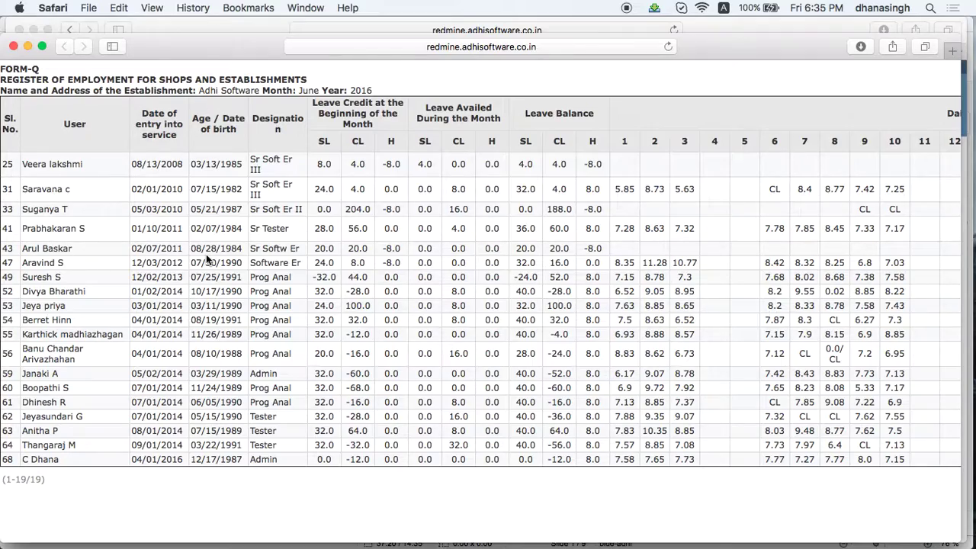
# Step: Examine the report's daily work hours, employee details and the SL, CL and H leave credit columns
pyautogui.hscroll(10, 344, 297)
pyautogui.hscroll(10, 344, 302)
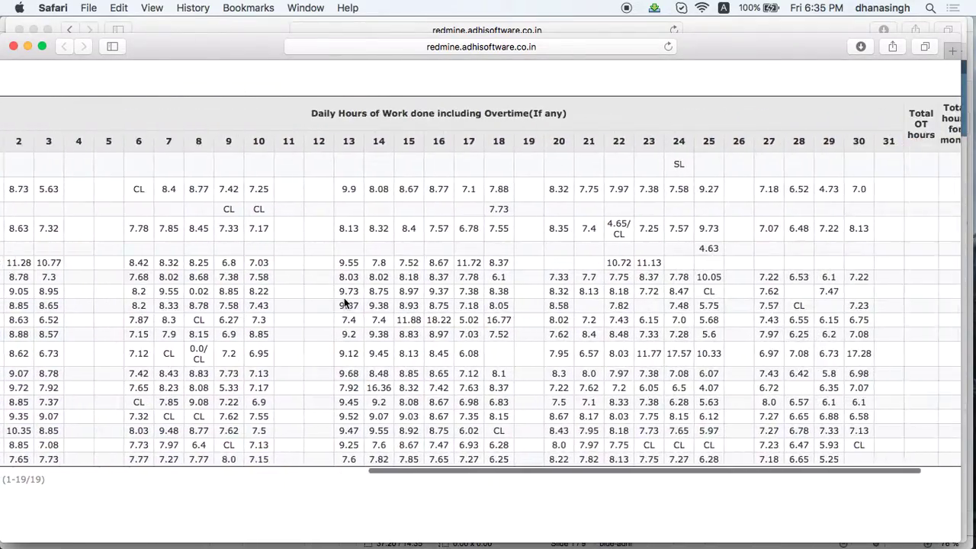
pyautogui.hscroll(-15, 344, 302)
pyautogui.hscroll(-4, 344, 298)
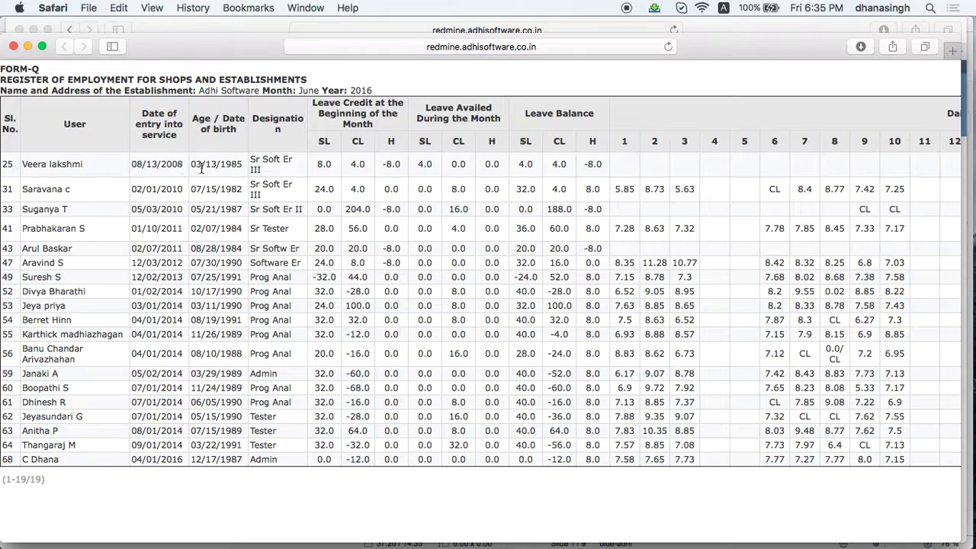
pyautogui.hscroll(5, 281, 187)
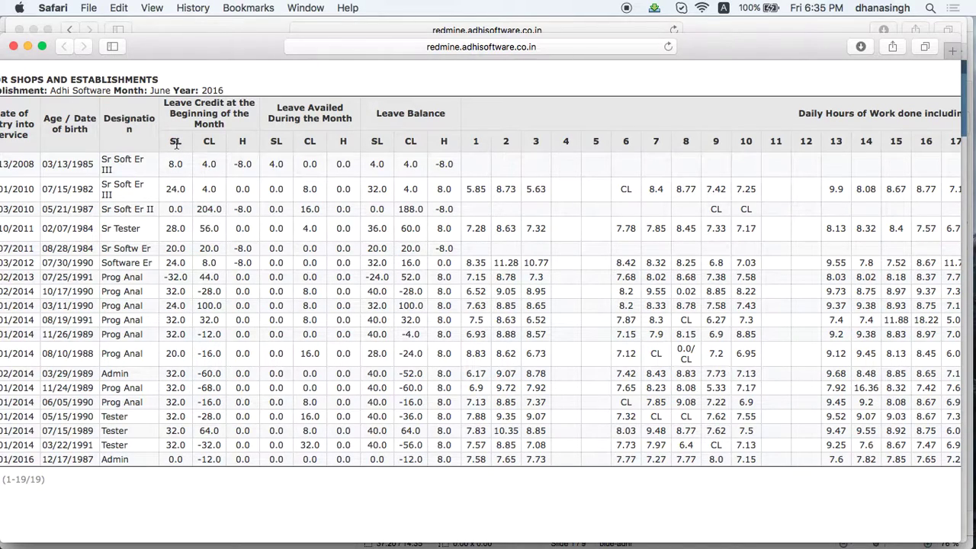
pyautogui.moveTo(175, 142); pyautogui.dragTo(249, 139)
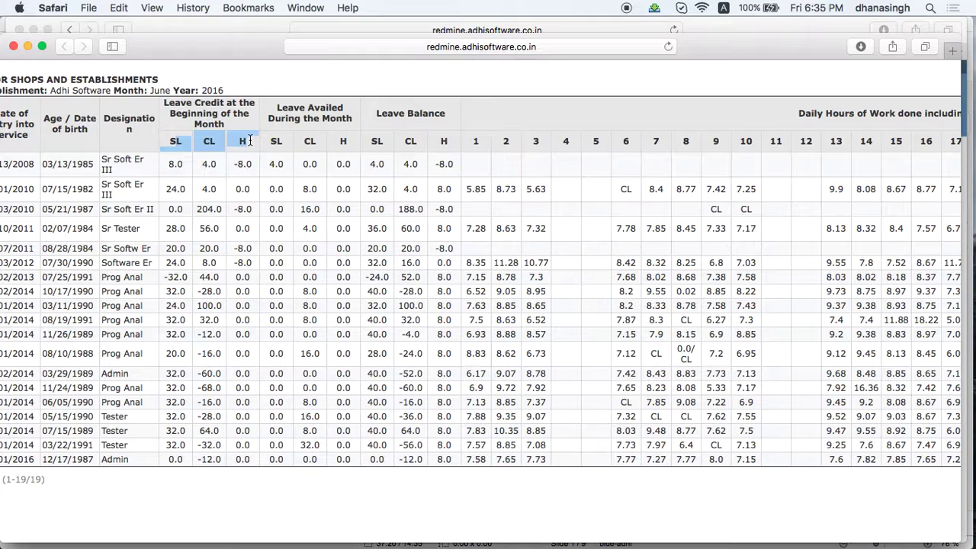
# Step: Examine the SL, CL and H columns under Leave Availed During the Month and Leave Balance in the attendance report
pyautogui.click(232, 141)
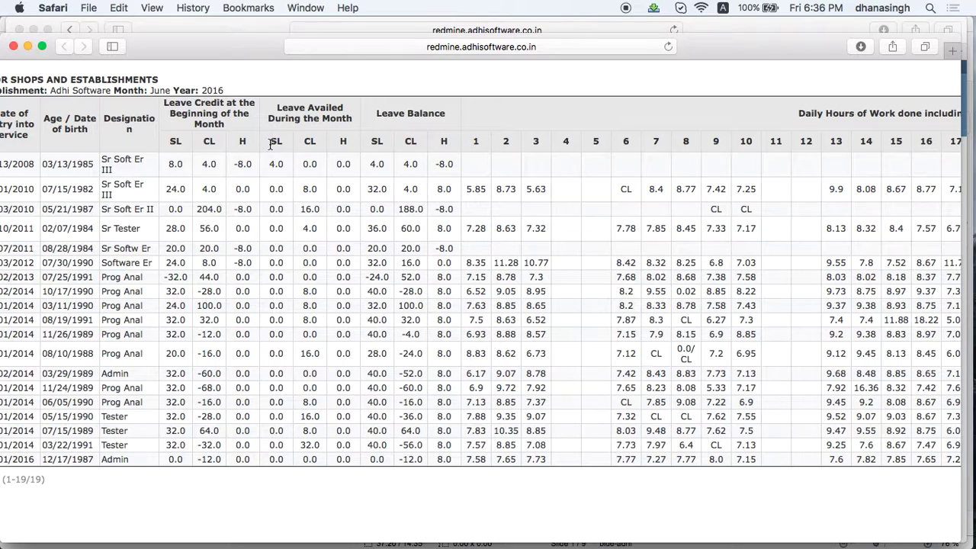
pyautogui.moveTo(270, 145); pyautogui.dragTo(347, 143)
pyautogui.click(325, 143)
pyautogui.moveTo(372, 140); pyautogui.dragTo(451, 141)
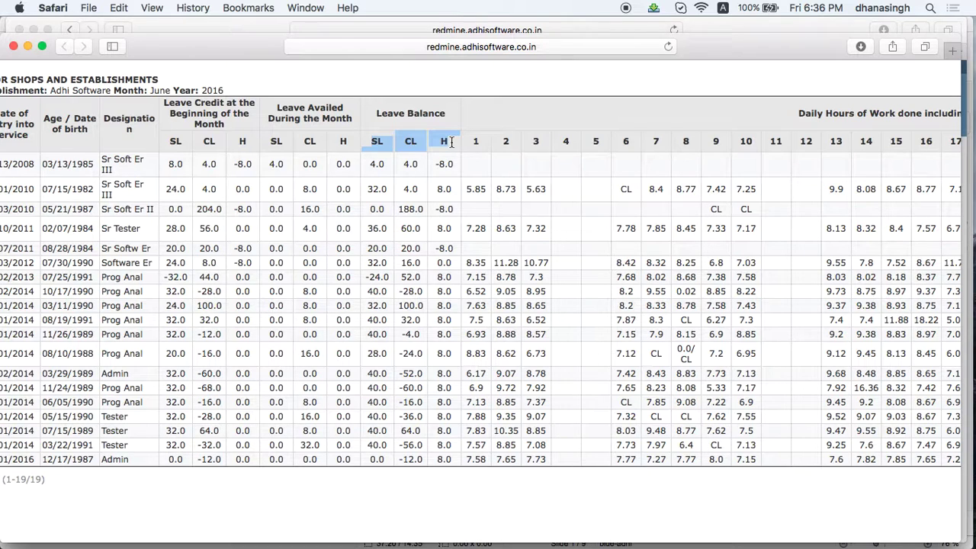
pyautogui.click(474, 184)
# Step: Review the report's daily work hours through day 31 and the total columns, and close the report window
pyautogui.hscroll(5, 475, 184)
pyautogui.hscroll(15, 475, 184)
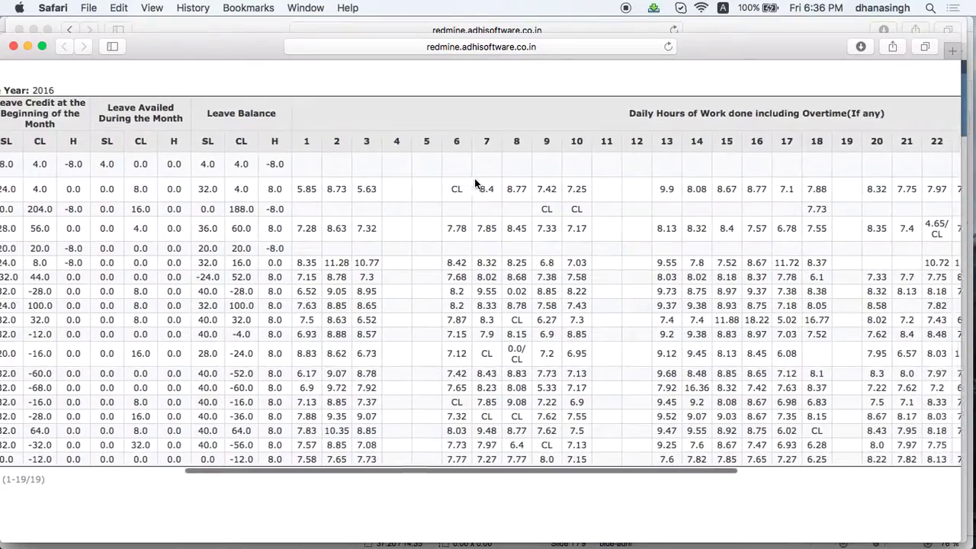
pyautogui.hscroll(8, 474, 184)
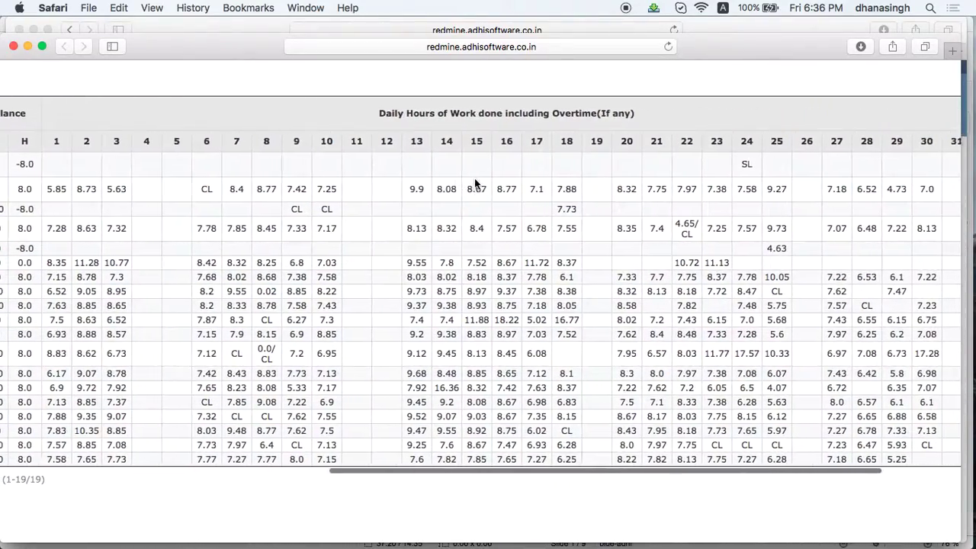
pyautogui.hscroll(2, 474, 183)
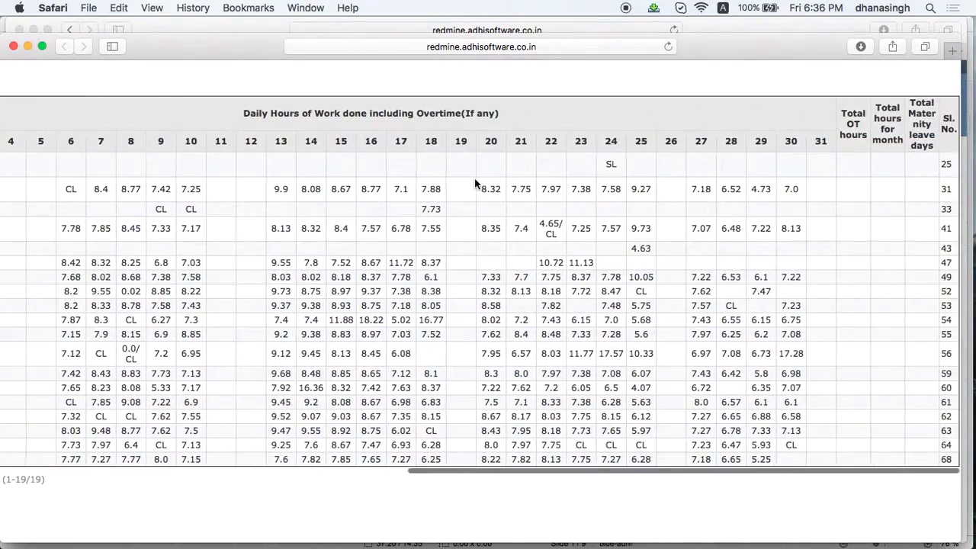
pyautogui.hscroll(-20, 327, 231)
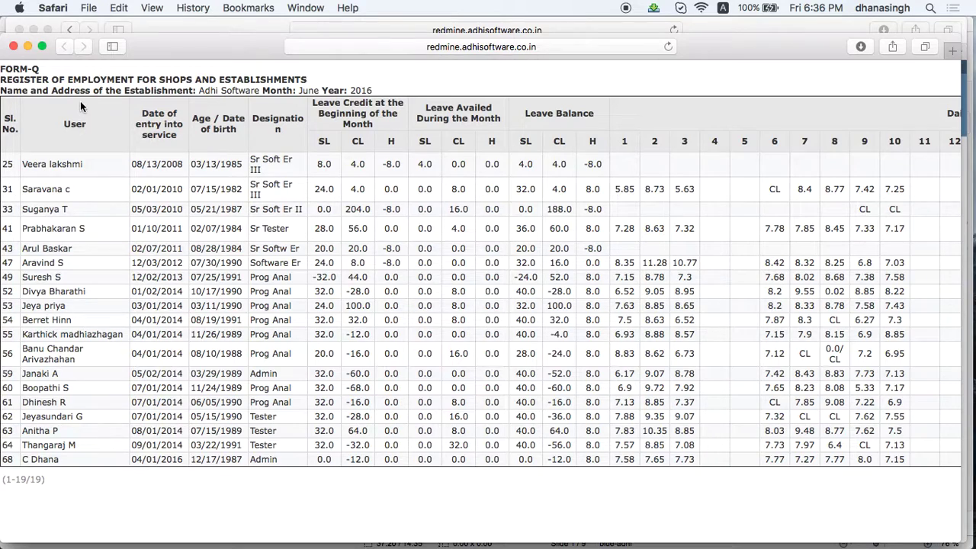
pyautogui.click(13, 47)
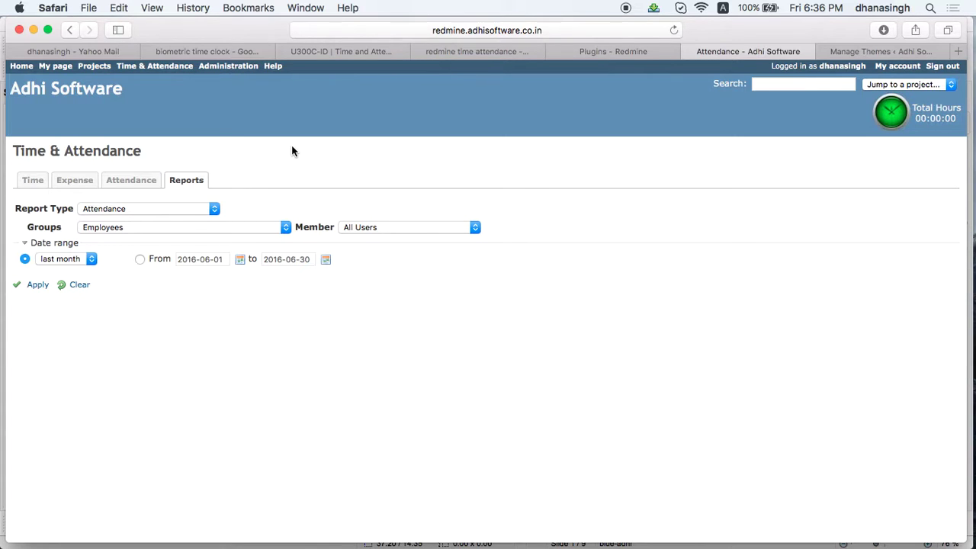
# Step: Switch to the TA-Attendance presentation in OpenOffice Impress, start the slide show and advance to the "Attendance – Leave summary" slide
pyautogui.press('cmd+Tab')
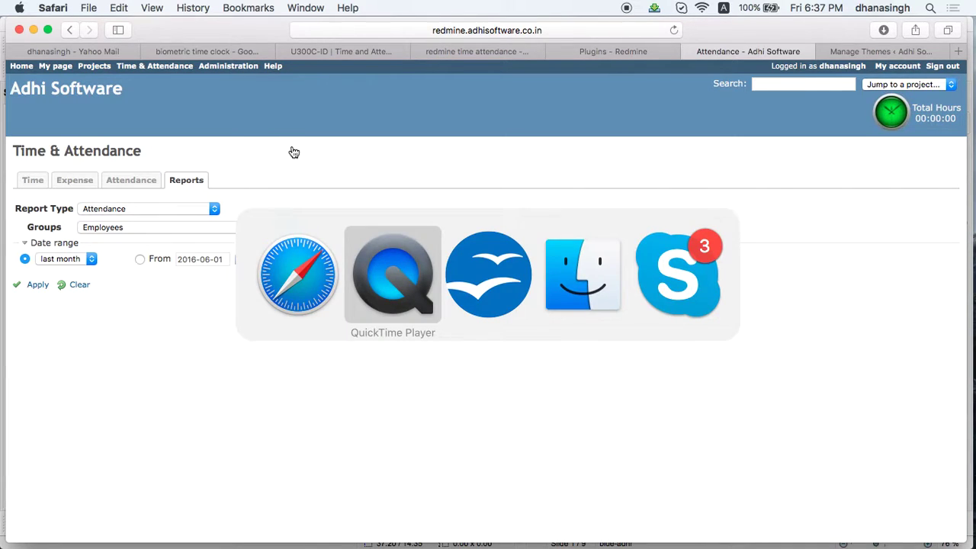
pyautogui.press('super+Tab')
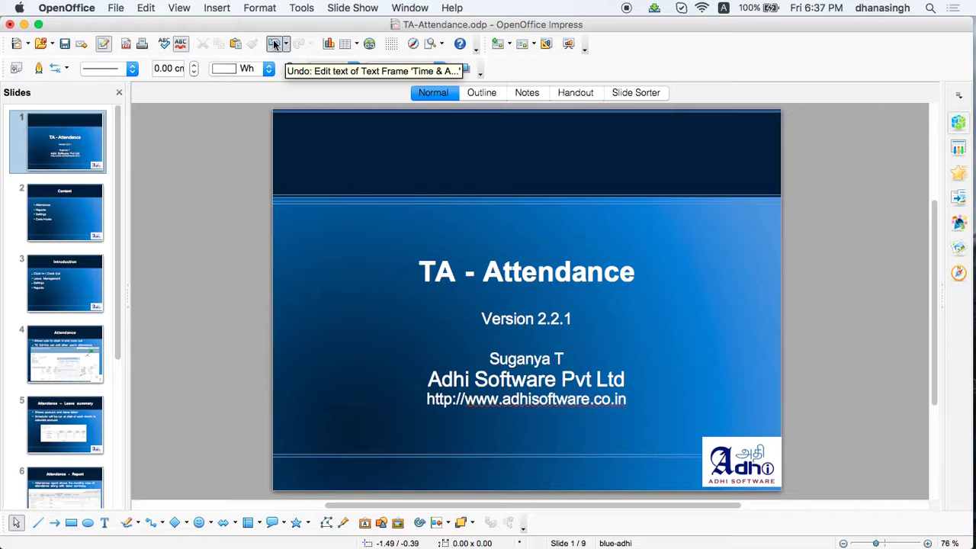
pyautogui.press('F5')
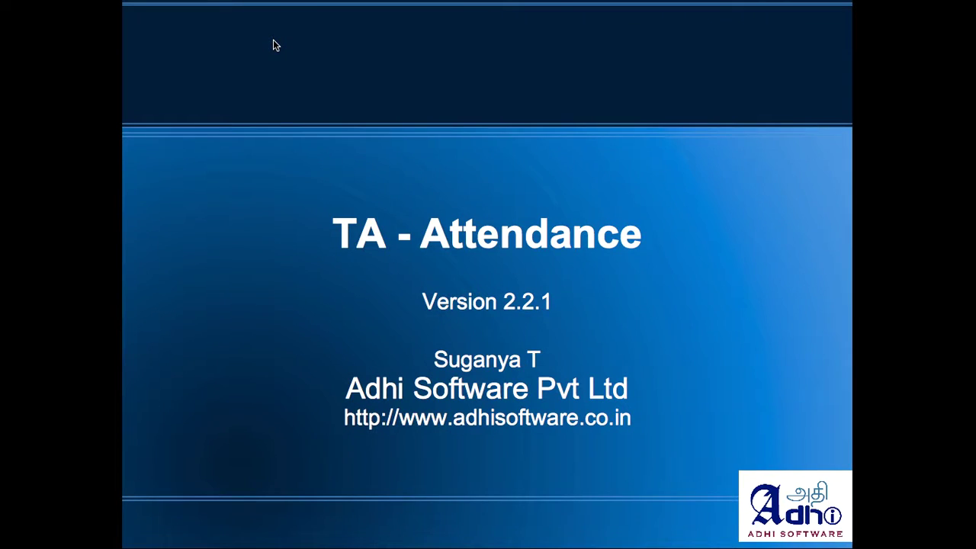
pyautogui.click(273, 41)
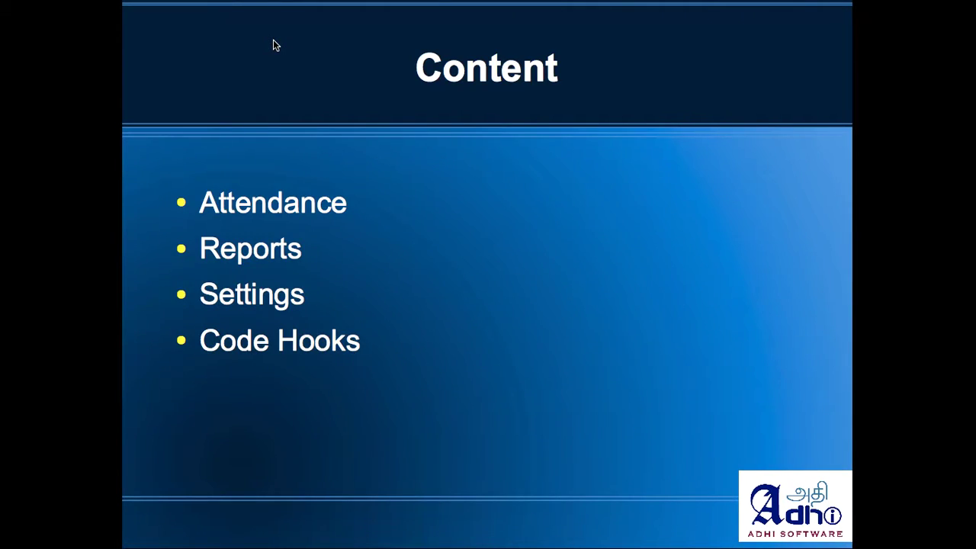
pyautogui.click(273, 40)
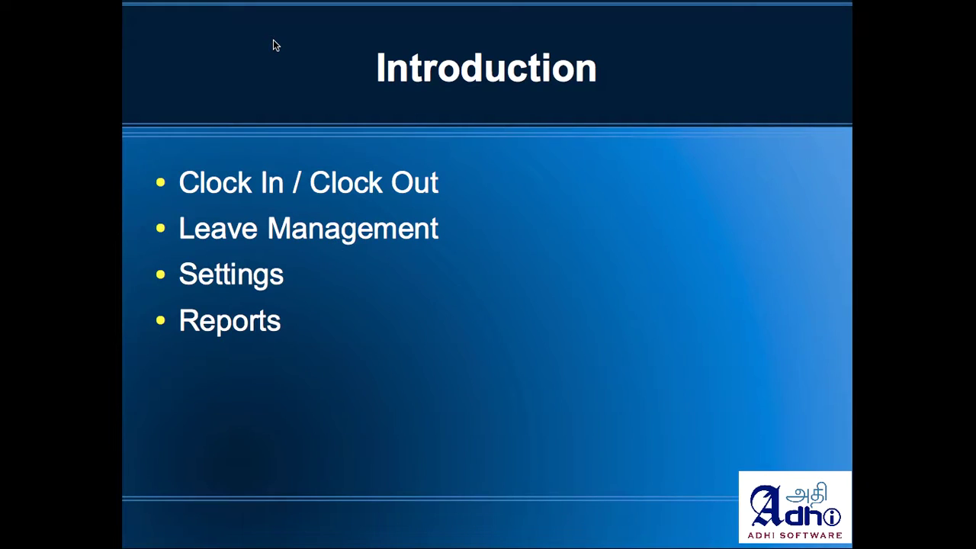
pyautogui.click(273, 40)
pyautogui.click(273, 42)
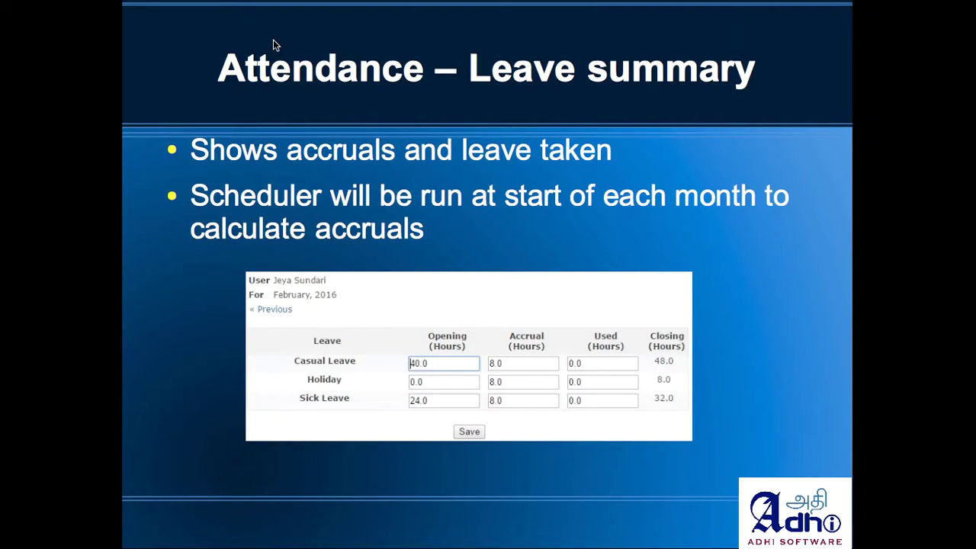